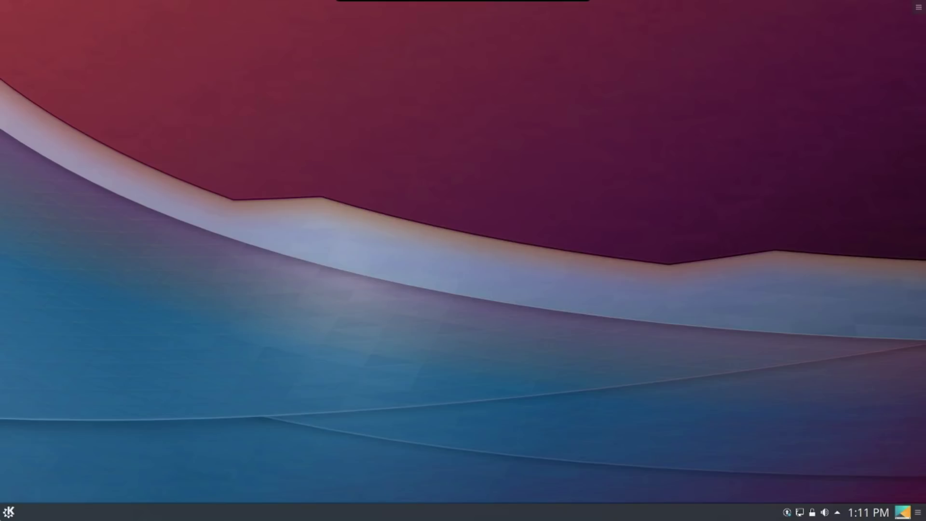
Open the Kickoff launcher showing favourites like Firefox, Kate, Dolphin, System Settings and Konsole
click(9, 512)
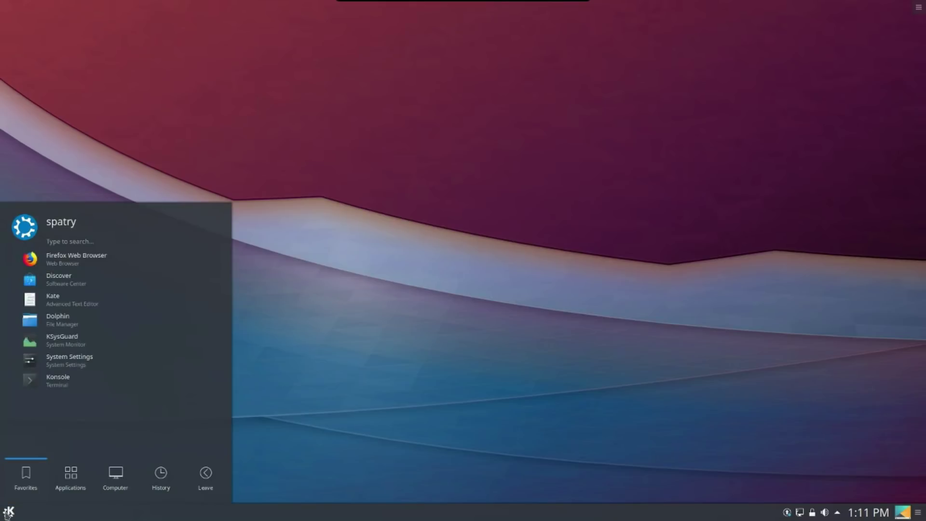
Launch Konsole, run free -m to view memory usage, then close the terminal
click(61, 383)
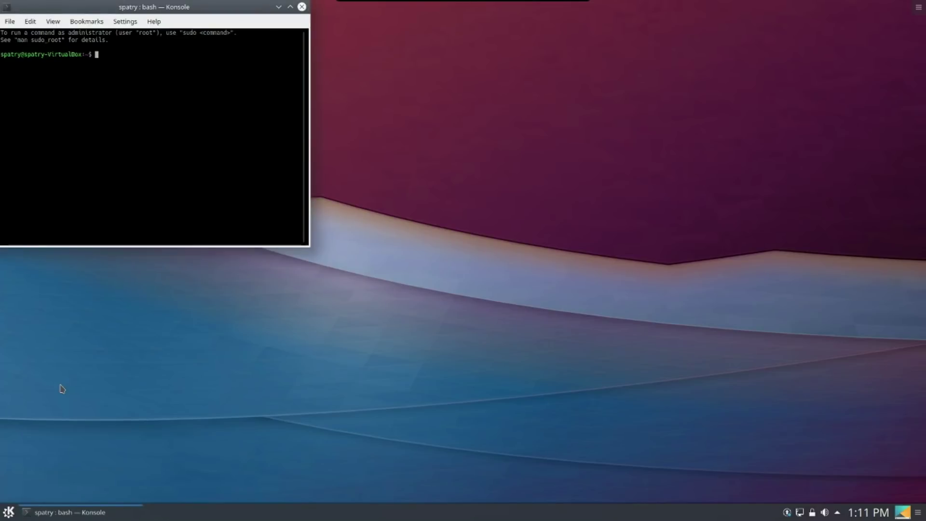
text(free -m)
key(Return)
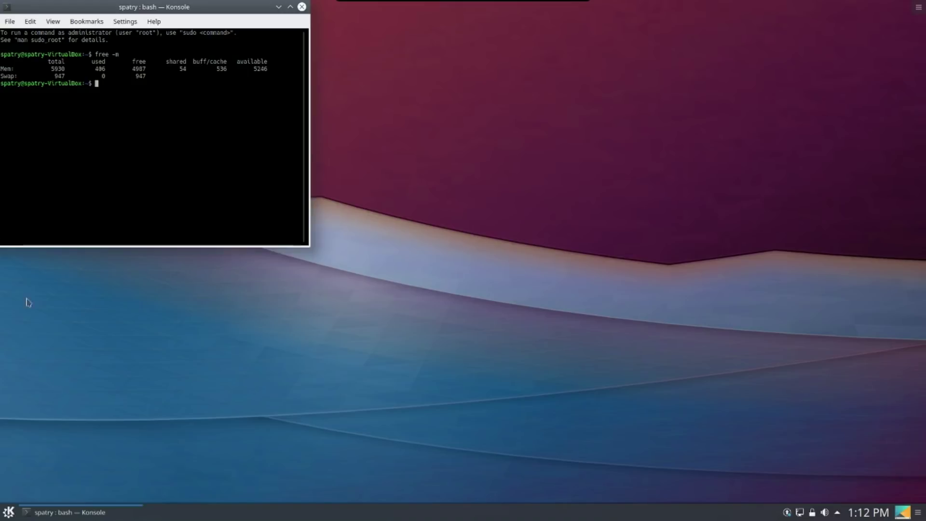
click(302, 7)
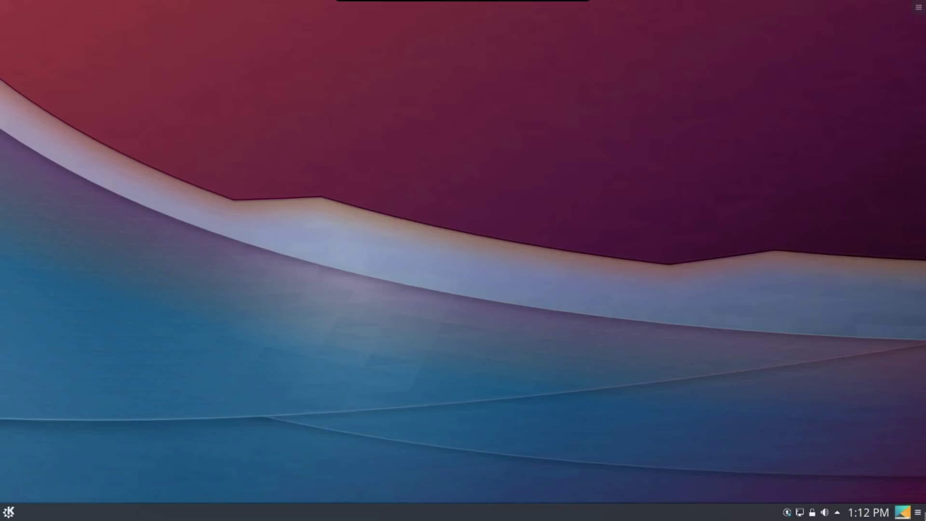
click(918, 512)
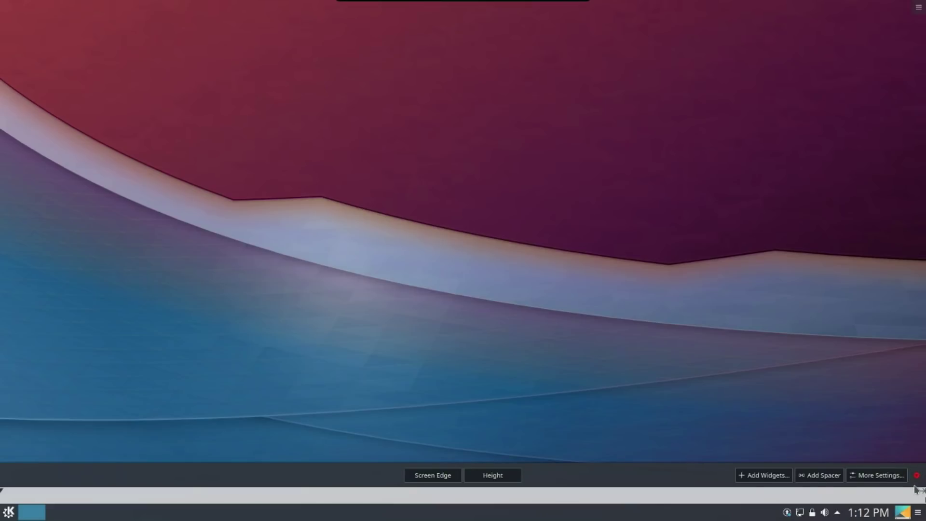
click(753, 476)
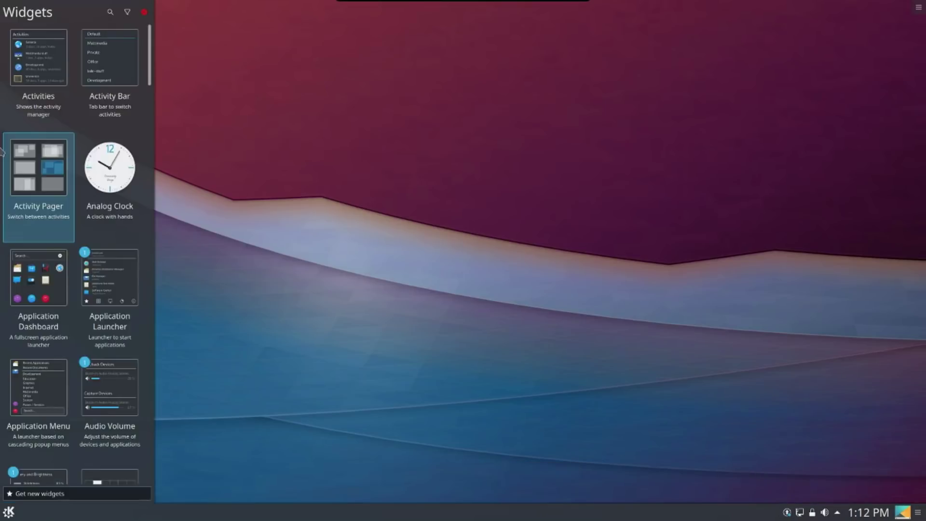
scroll(19, 270, down, 5)
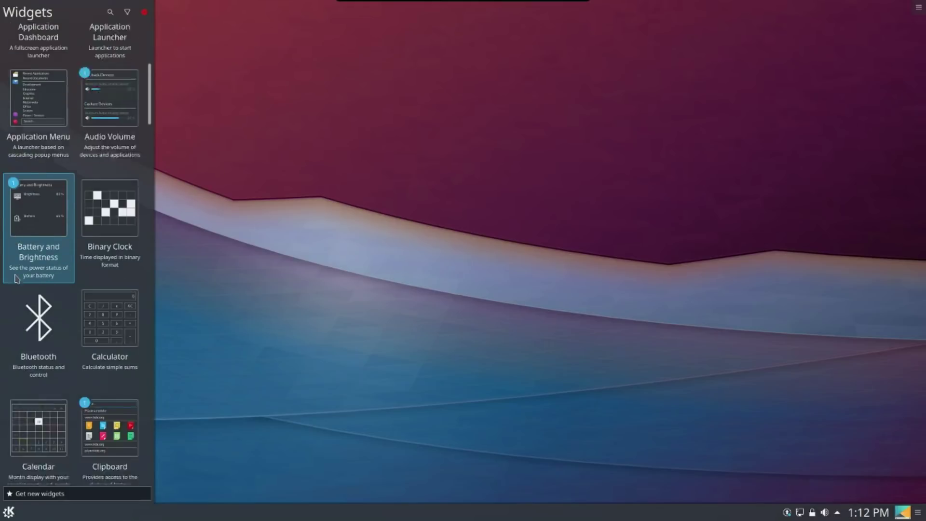
scroll(16, 270, down, 8)
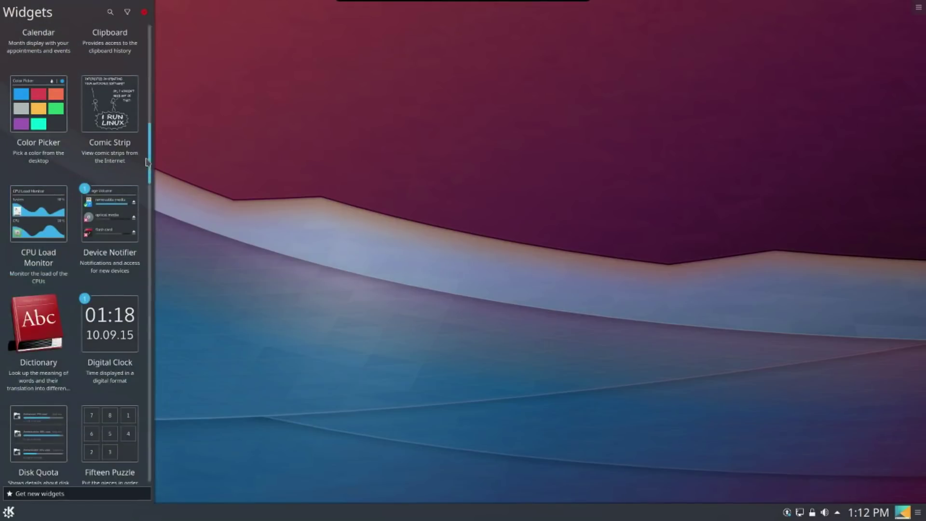
drag(147, 161, 146, 432)
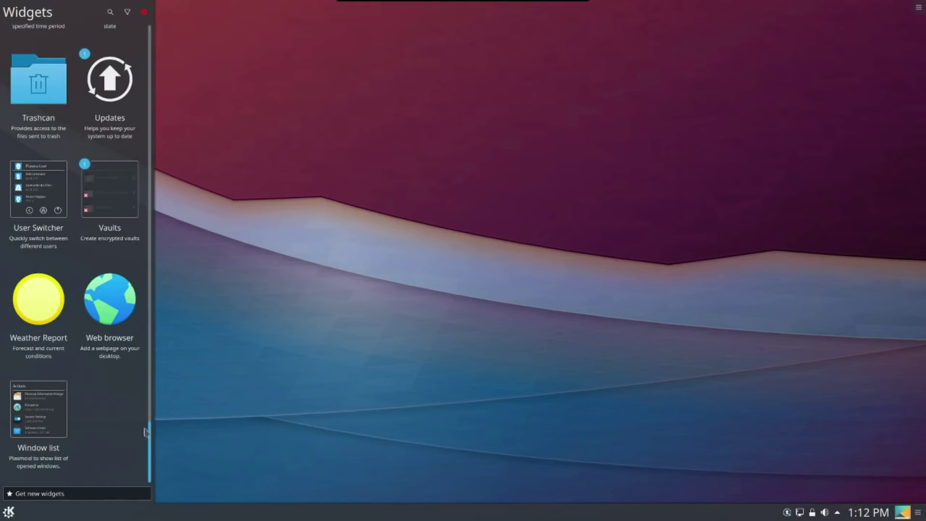
click(144, 12)
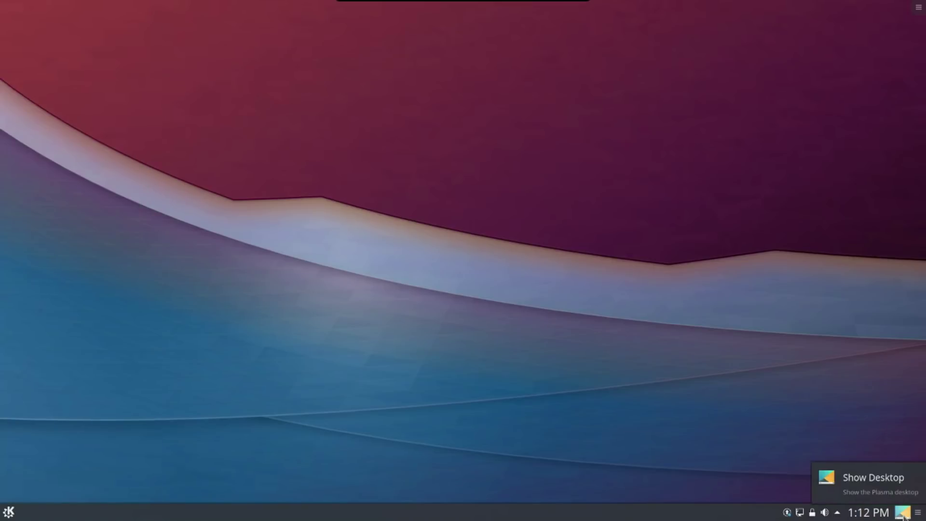
Glance at the month calendar and the tray's notifications, then open the application launcher
click(872, 515)
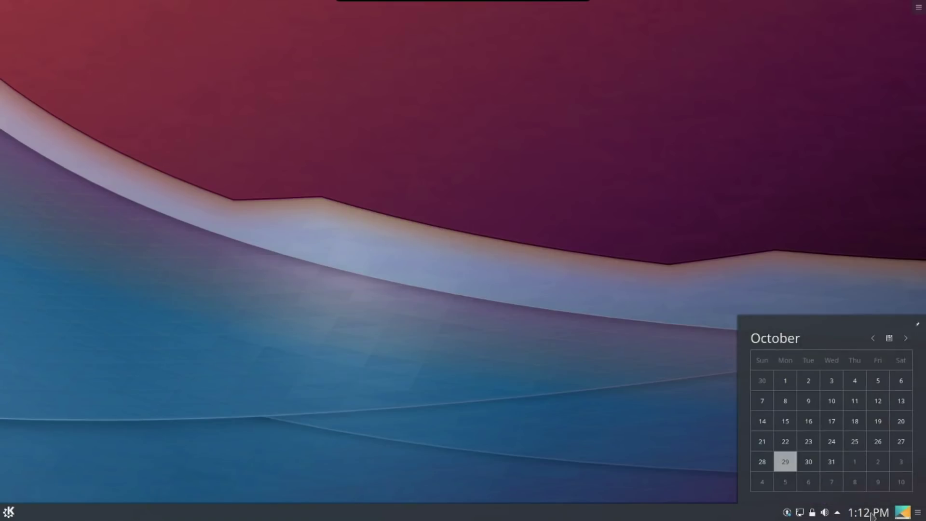
click(872, 515)
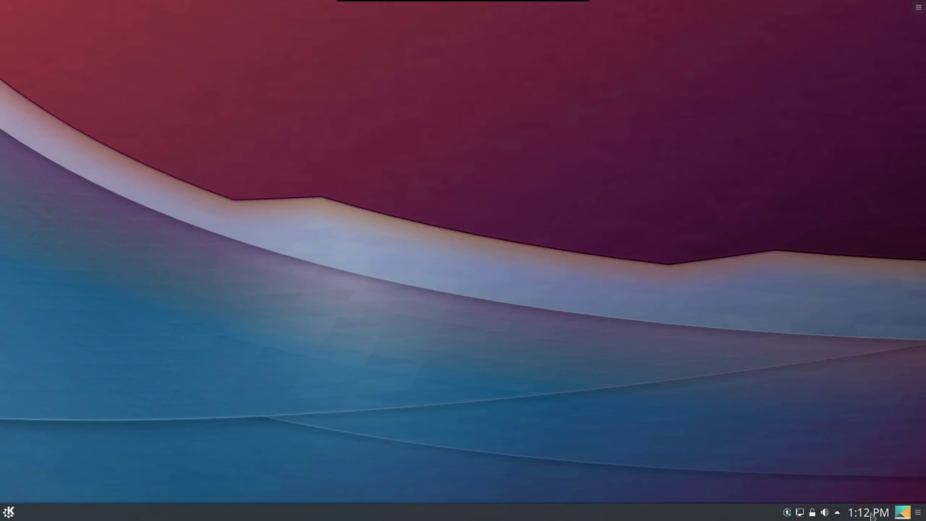
click(837, 514)
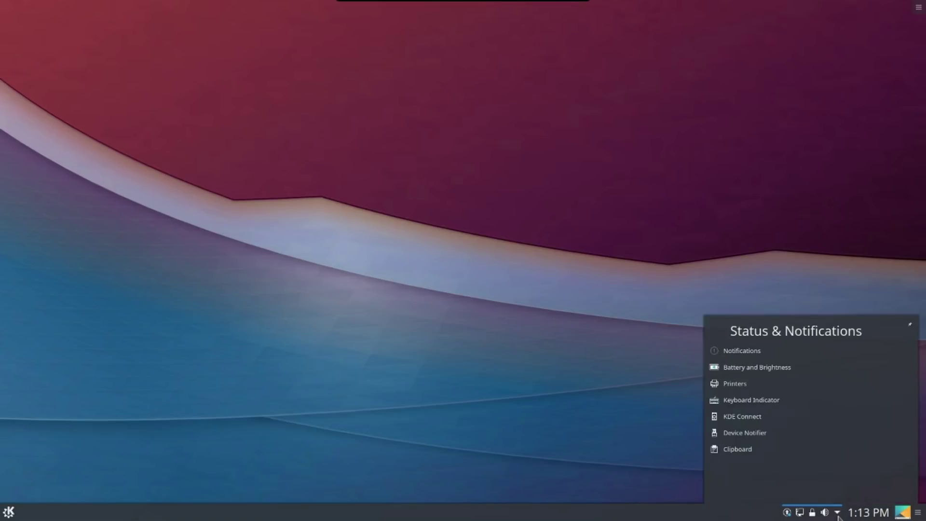
click(838, 513)
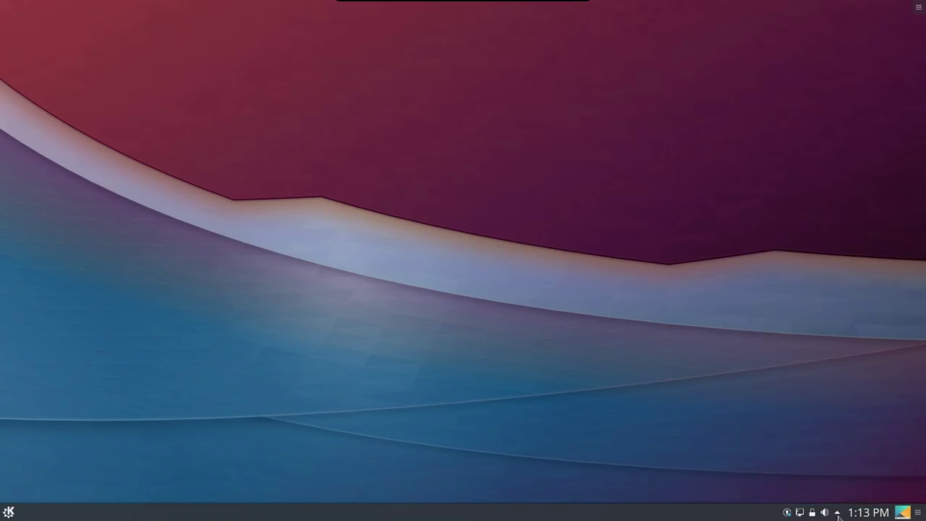
mouse_move(825, 516)
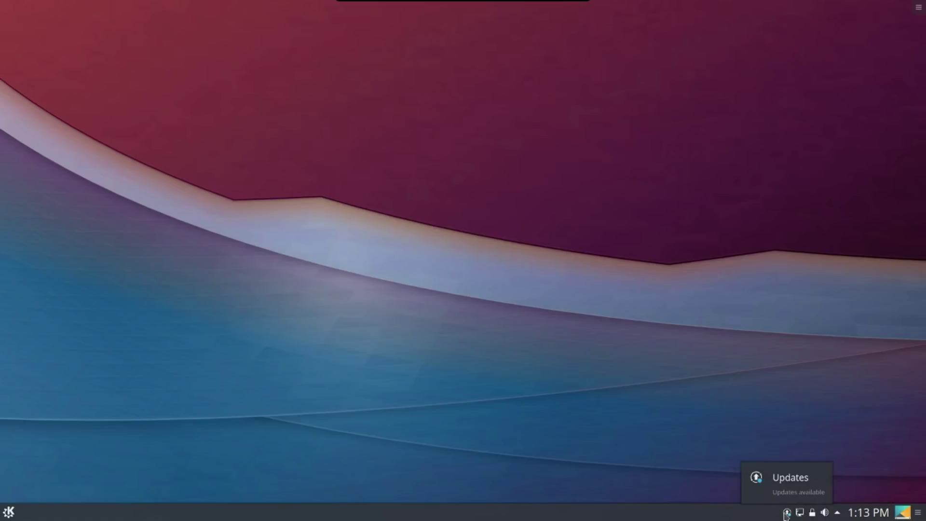
click(9, 512)
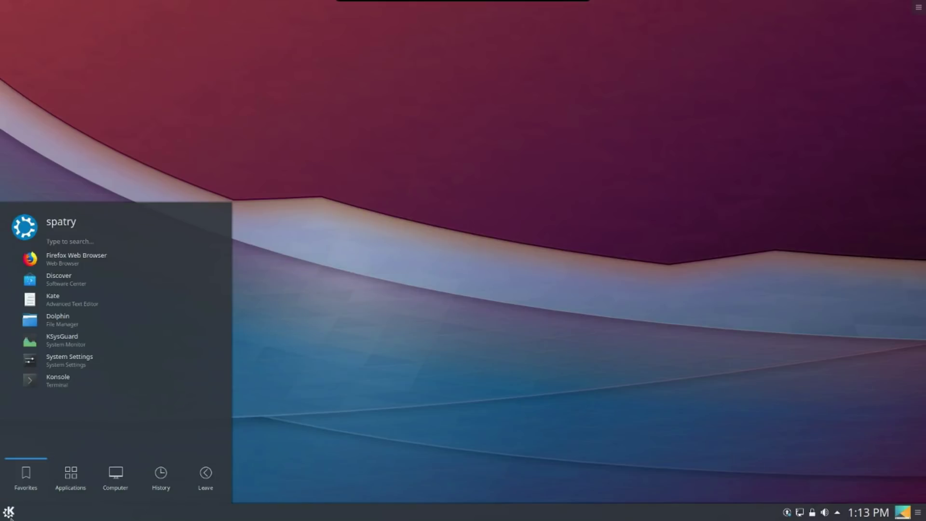
Switch the launcher to the full-screen Application Dashboard style and open it
right_click(9, 512)
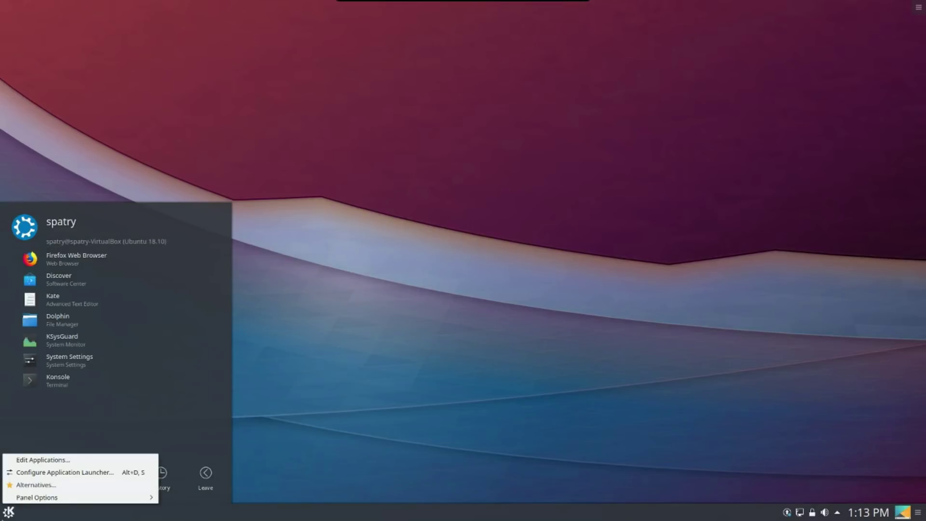
click(26, 485)
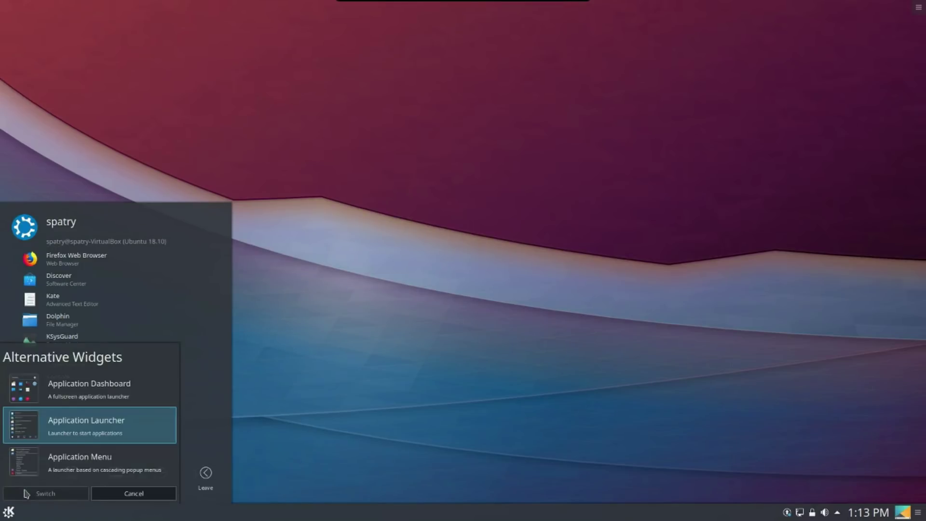
click(59, 396)
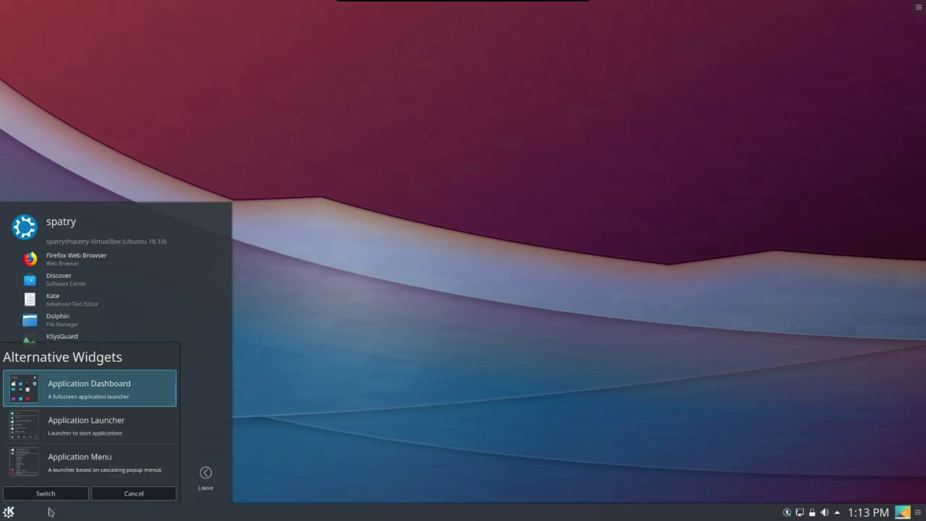
click(50, 494)
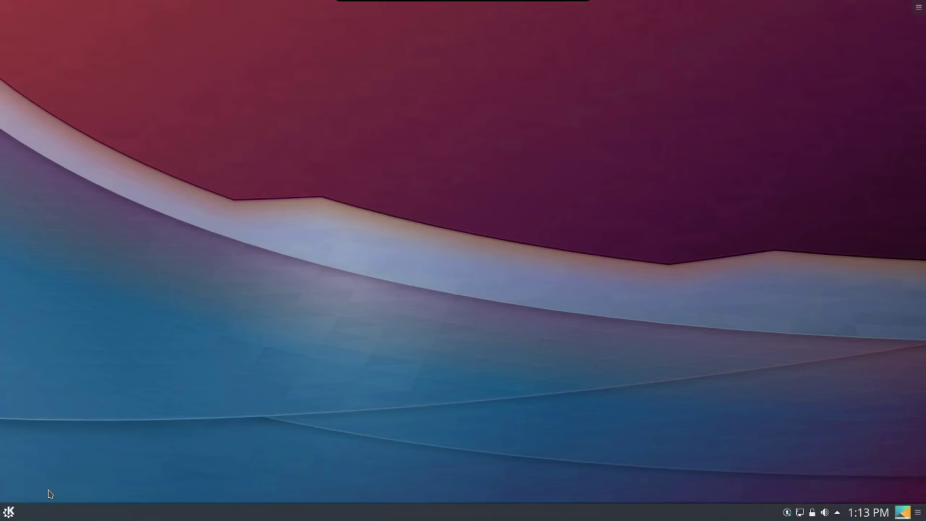
click(9, 512)
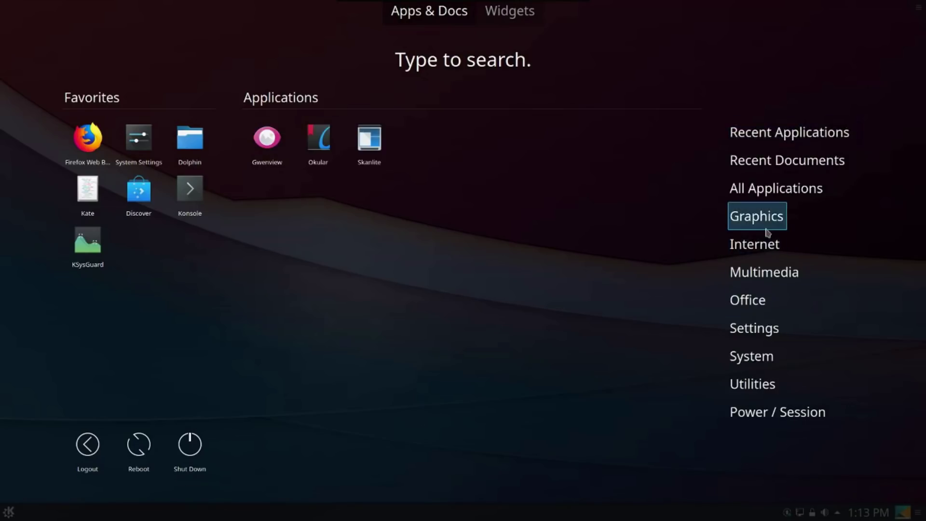
mouse_move(759, 303)
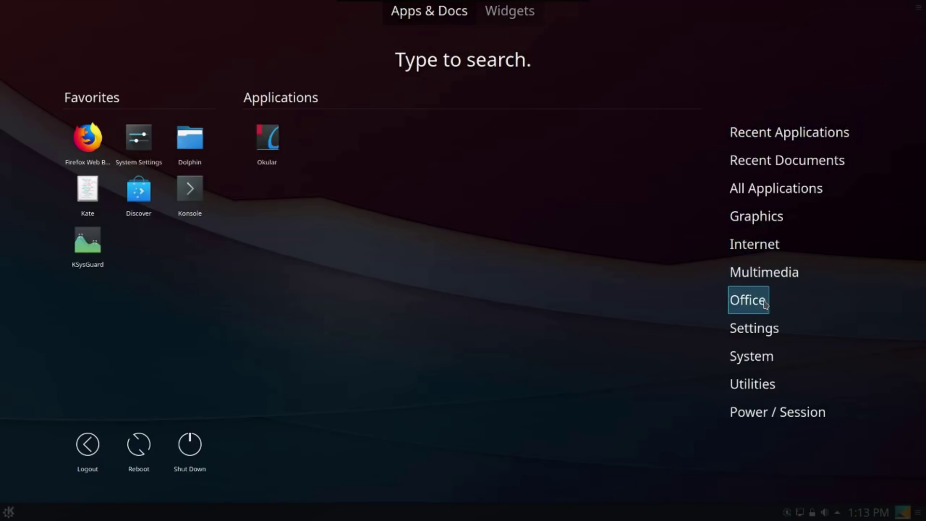
Replace the dashboard with the cascading Application Menu style and open the new menu
right_click(6, 518)
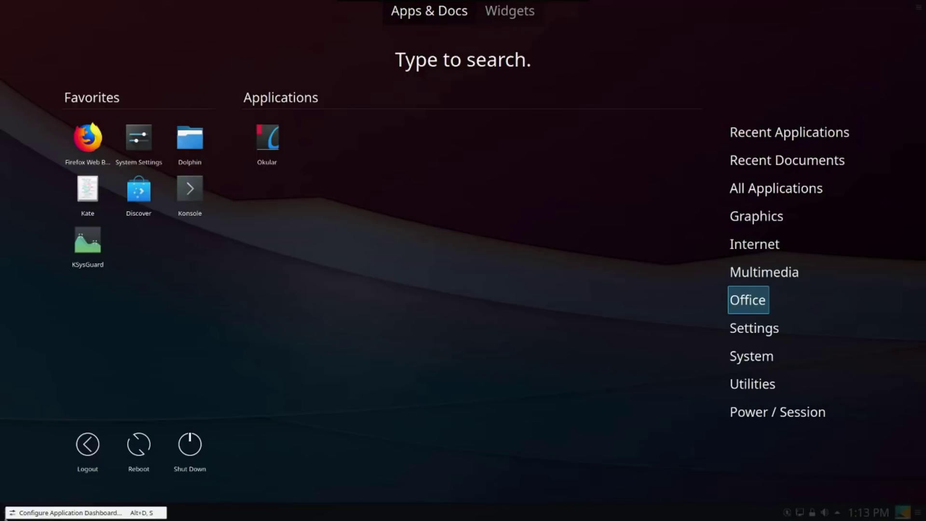
click(7, 515)
right_click(7, 516)
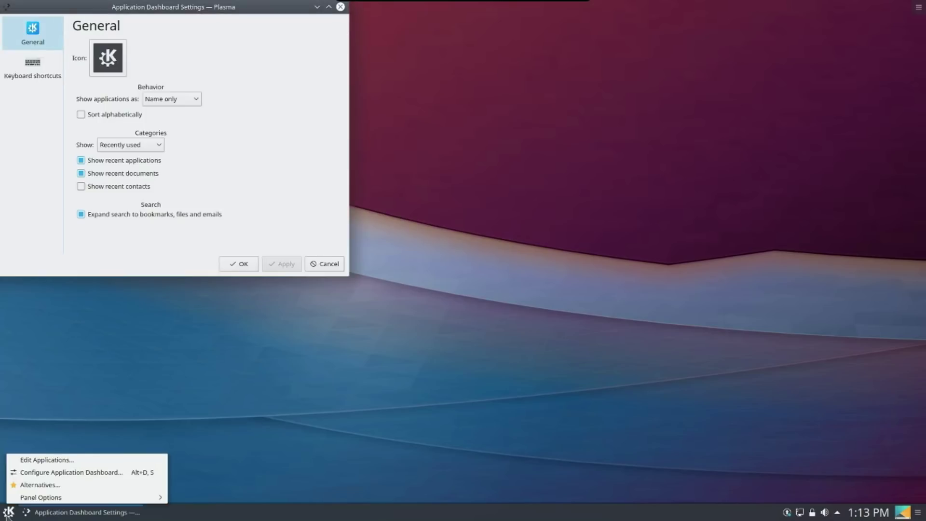
click(16, 488)
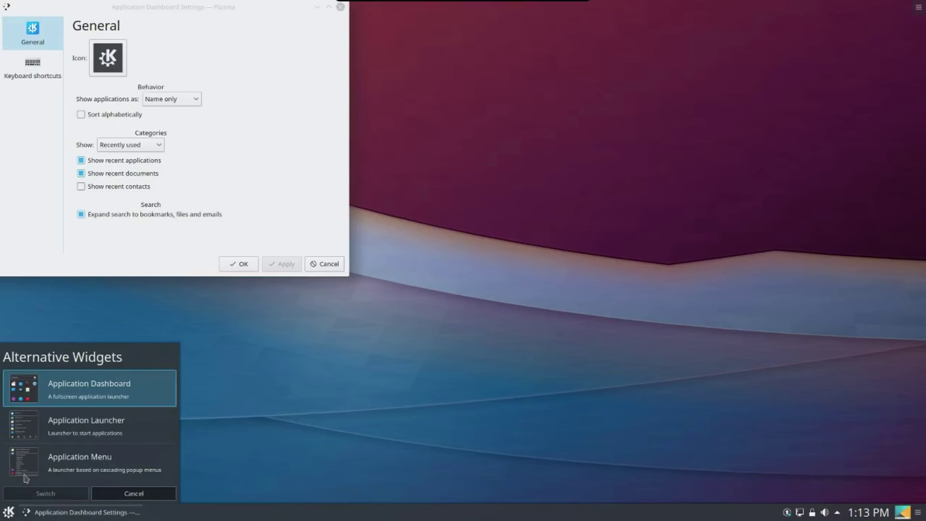
click(26, 476)
click(31, 499)
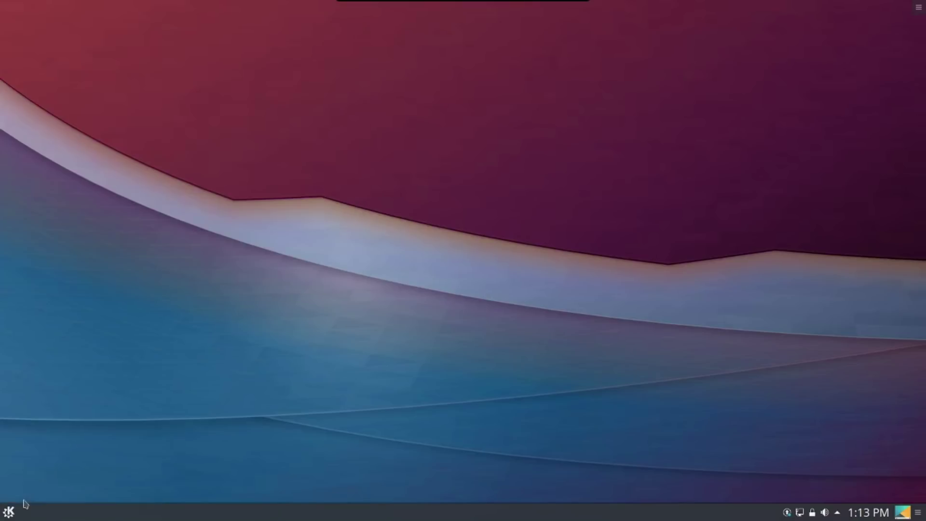
click(8, 514)
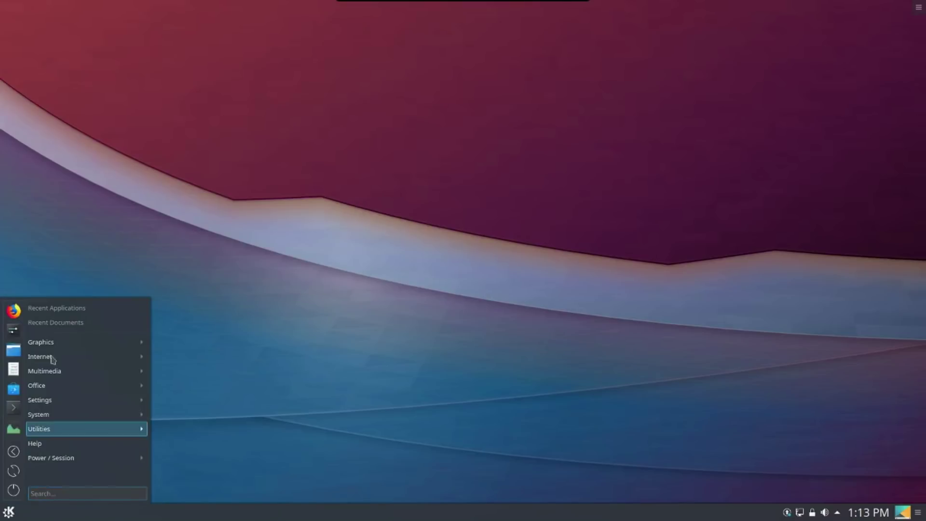
mouse_move(67, 346)
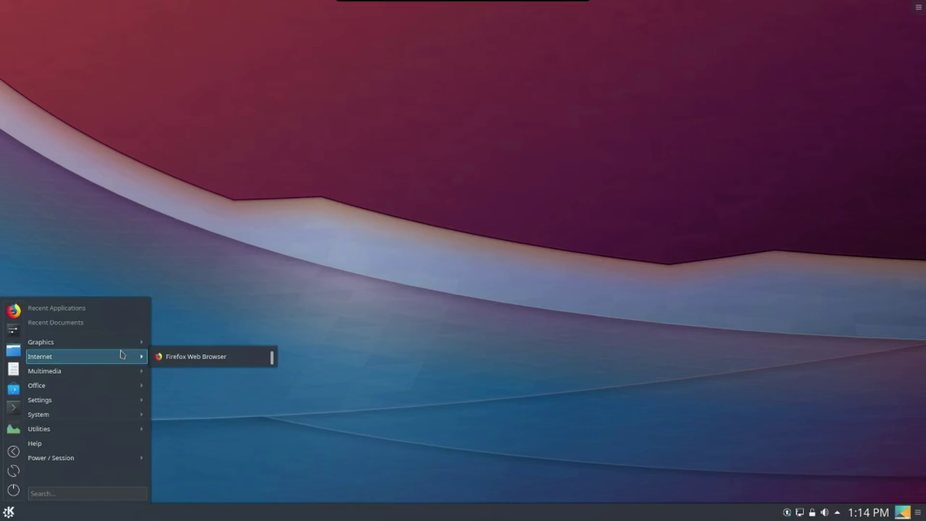
mouse_move(119, 358)
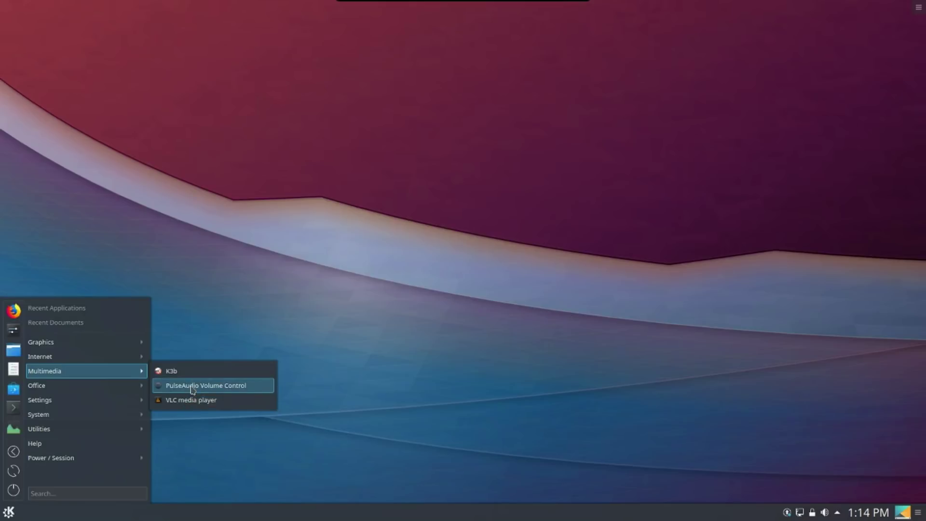
Expand the System submenu showing Discover, Dolphin, Konsole, KSysGuard and Muon Package Manager
mouse_move(78, 391)
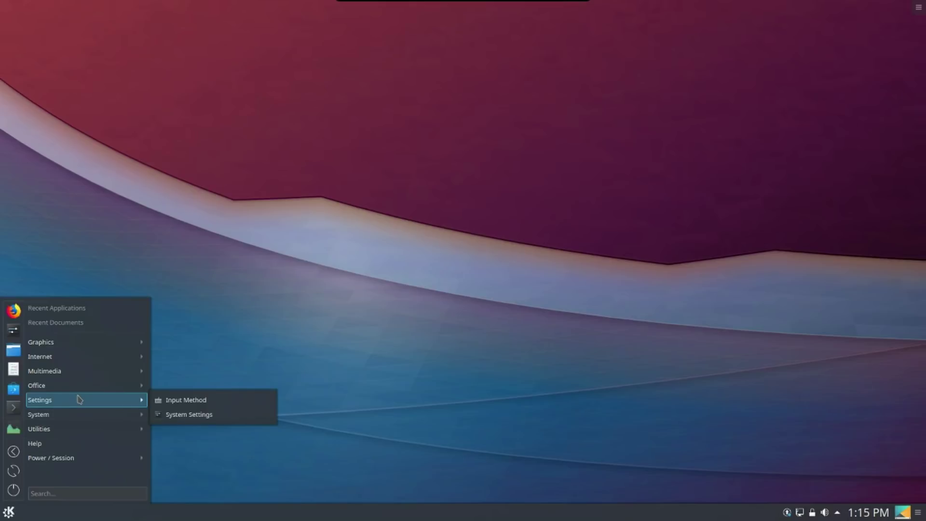
mouse_move(103, 415)
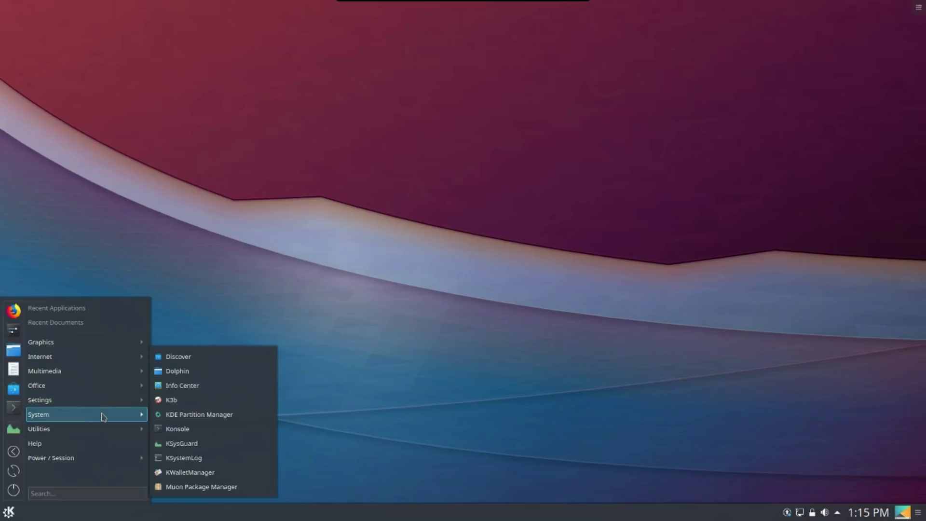
Launch Discover and then Dolphin from the System submenu
click(191, 361)
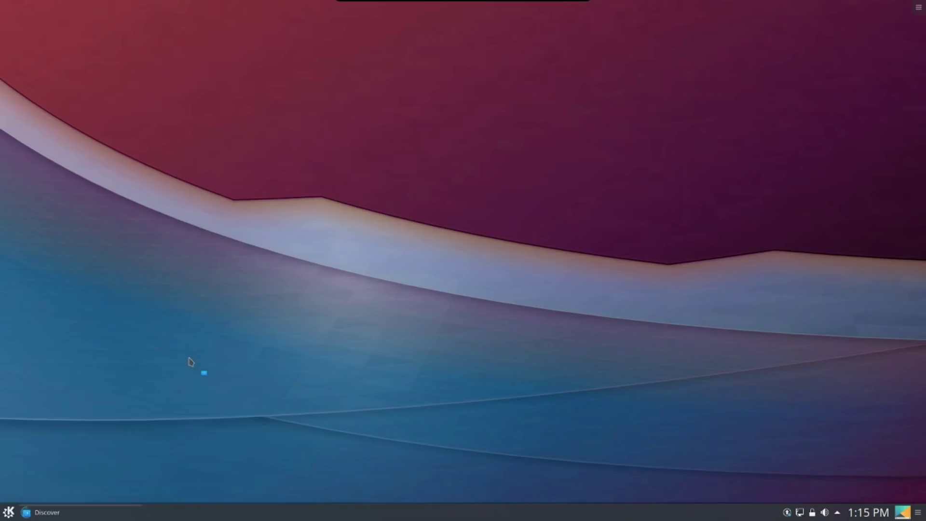
click(9, 512)
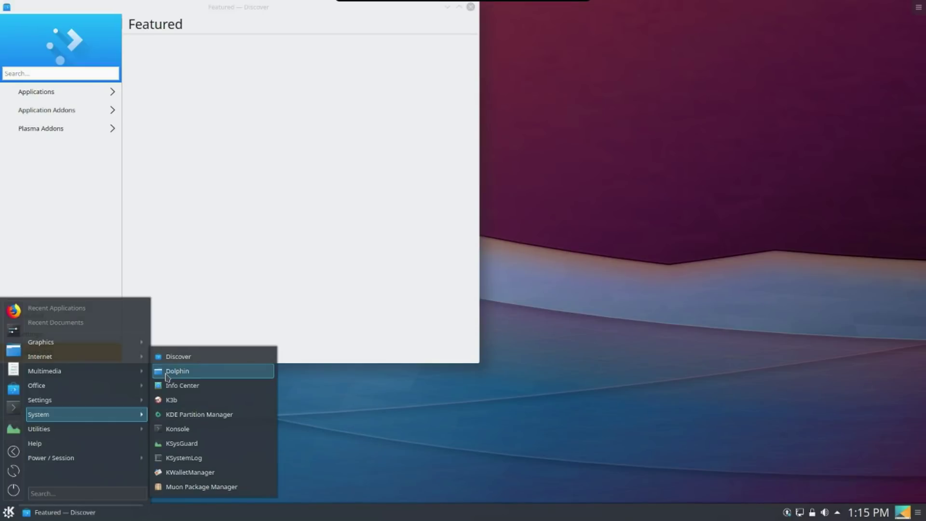
click(177, 371)
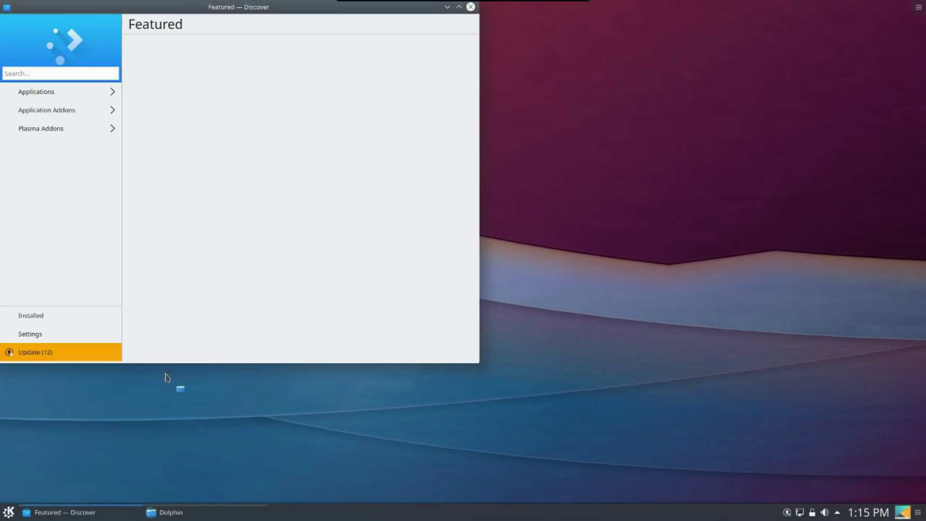
Reopen the Application Menu and browse its submenus down to Power / Session
click(9, 512)
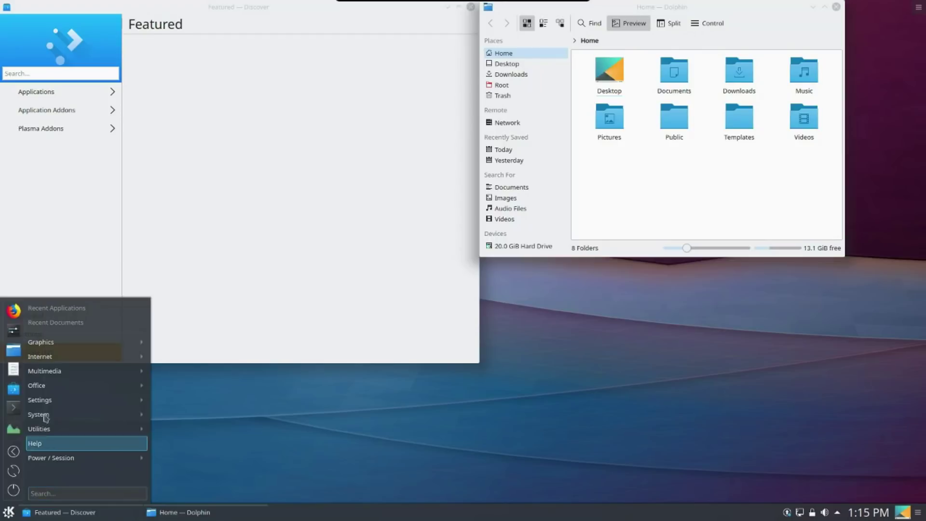
mouse_move(49, 405)
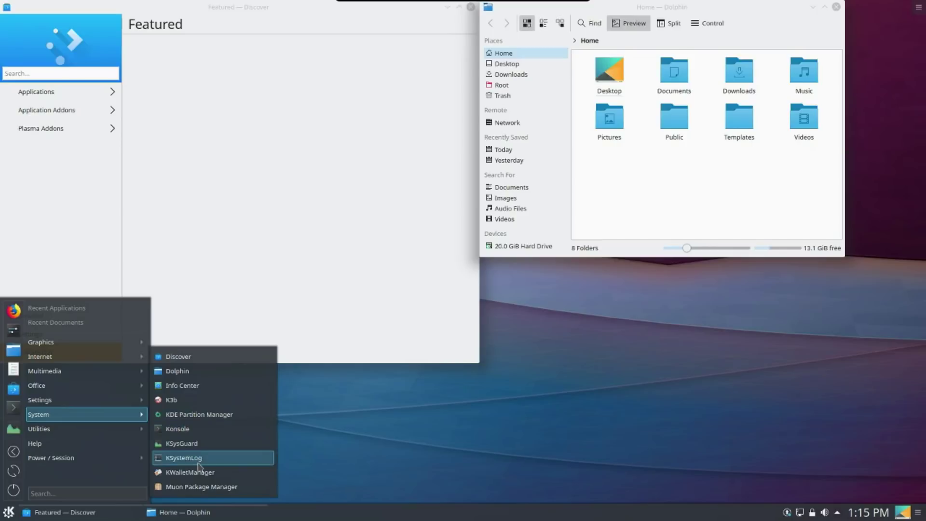
mouse_move(89, 430)
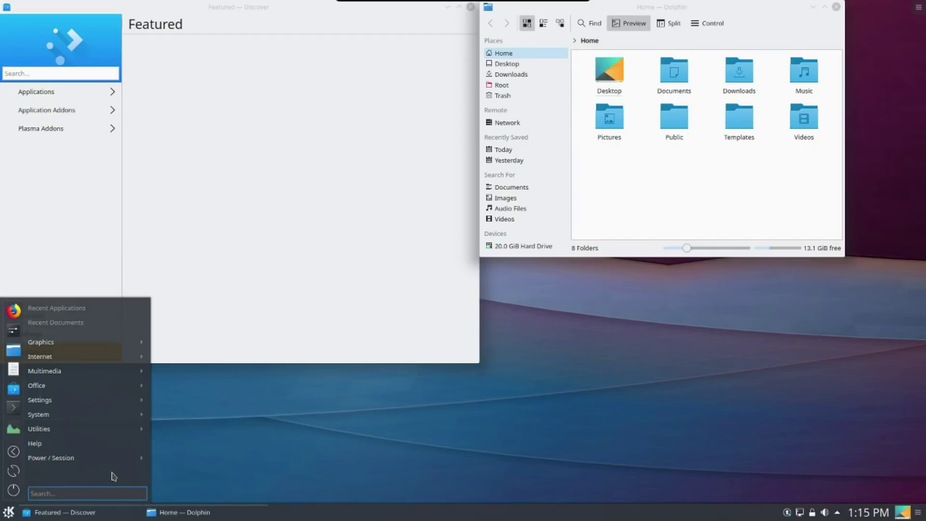
mouse_move(117, 464)
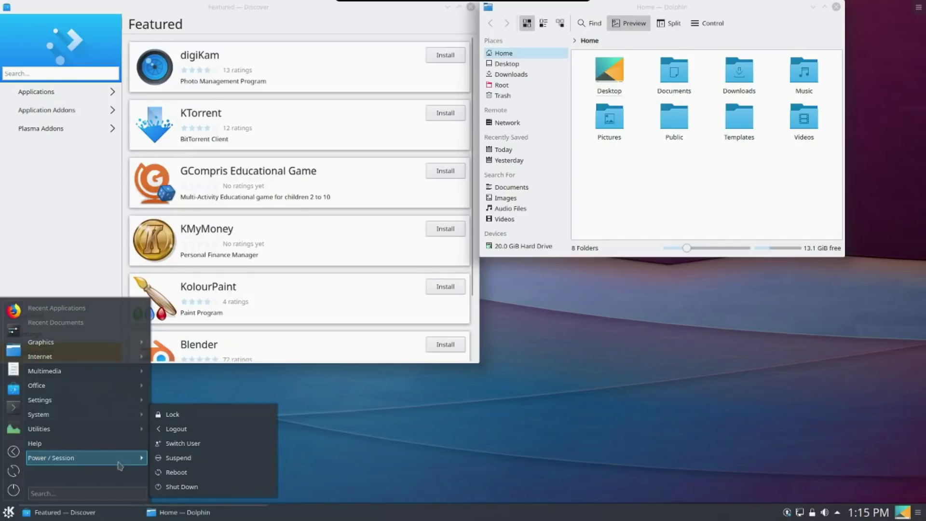
Move the Dolphin window aside and scroll through Discover's Featured list
drag(695, 16, 748, 26)
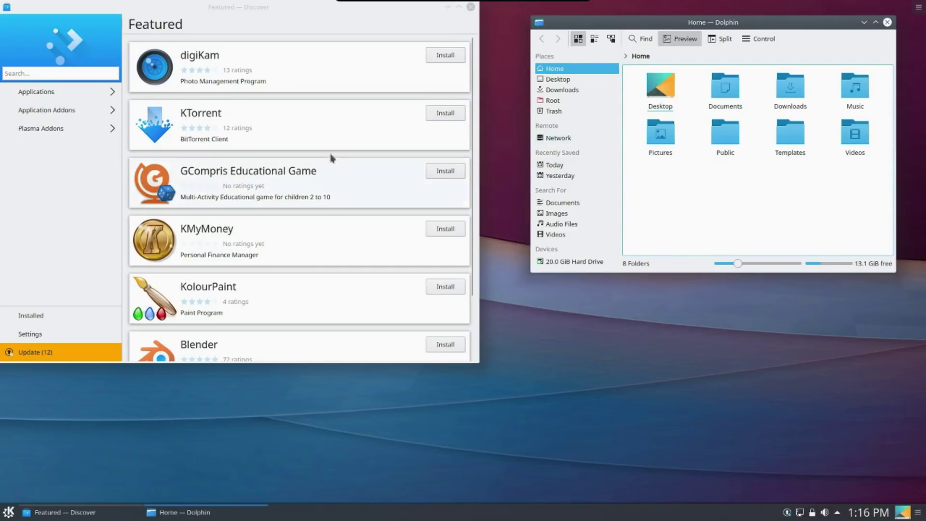
scroll(333, 158, down, 1)
scroll(332, 158, down, 1)
scroll(332, 159, down, 1)
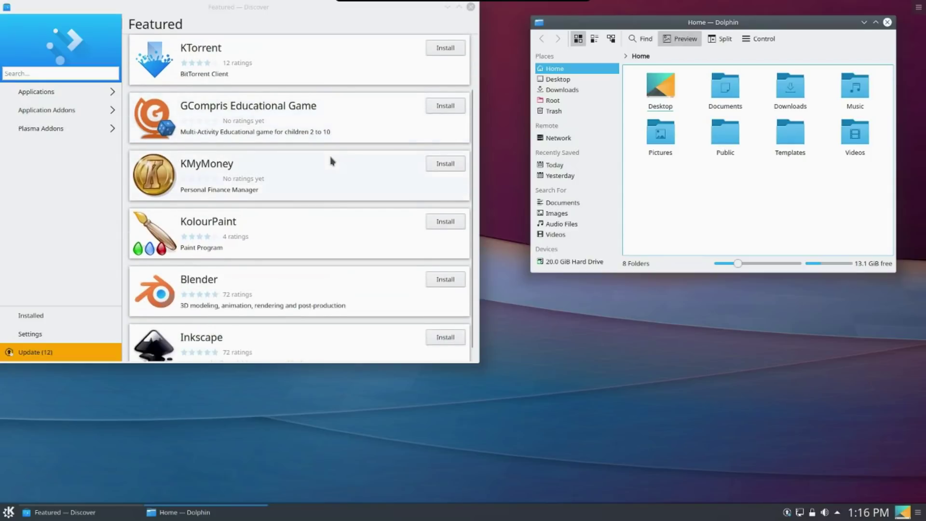
scroll(332, 161, up, 3)
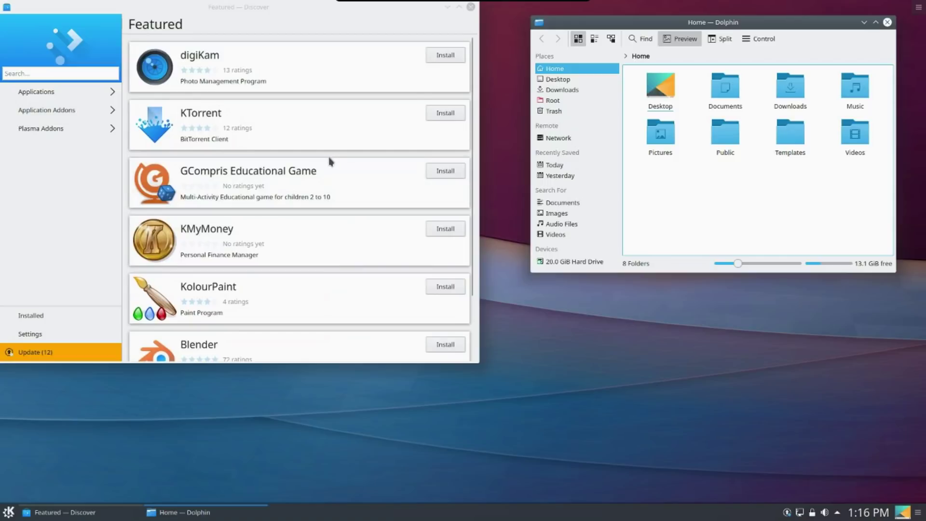
Open Discover's Applications > Games category and scroll through titles like Hedgewars and Freeciv
click(36, 94)
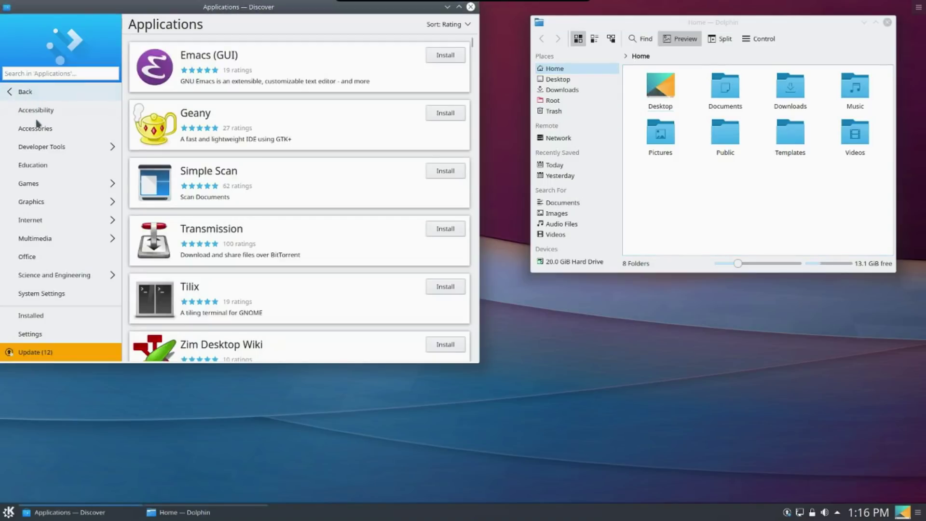
click(43, 187)
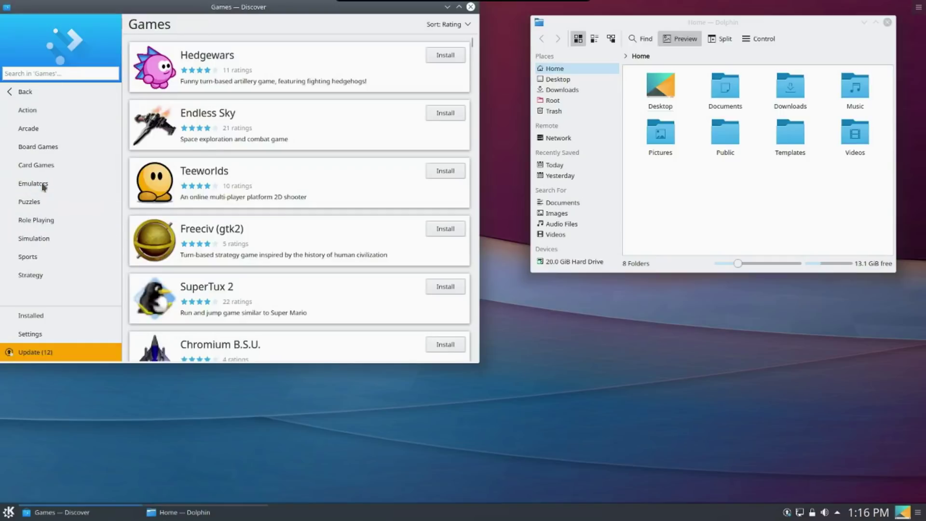
scroll(363, 188, down, 2)
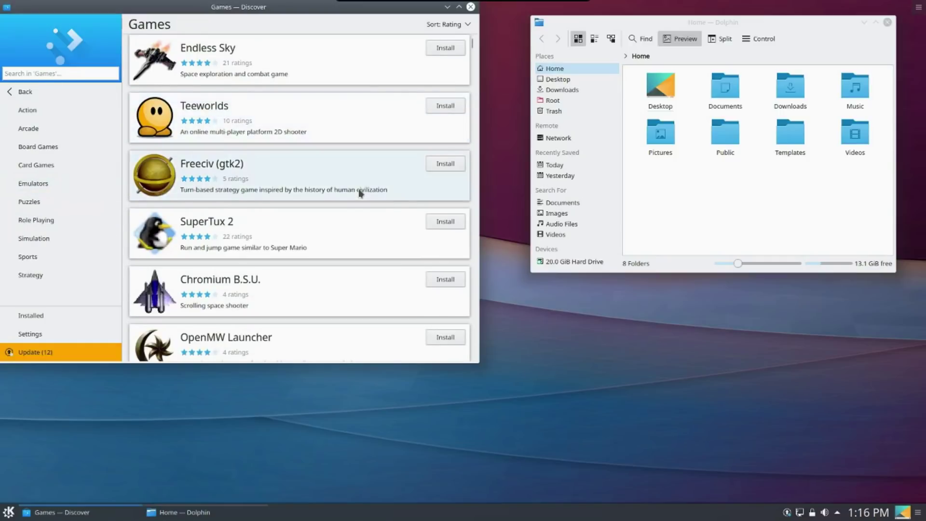
scroll(359, 196, down, 5)
scroll(352, 212, down, 4)
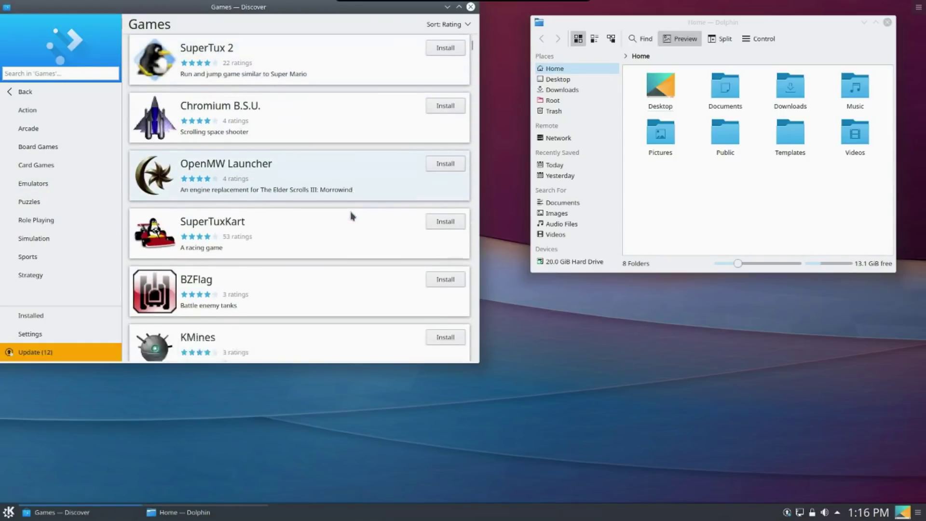
scroll(351, 216, up, 5)
scroll(352, 216, up, 3)
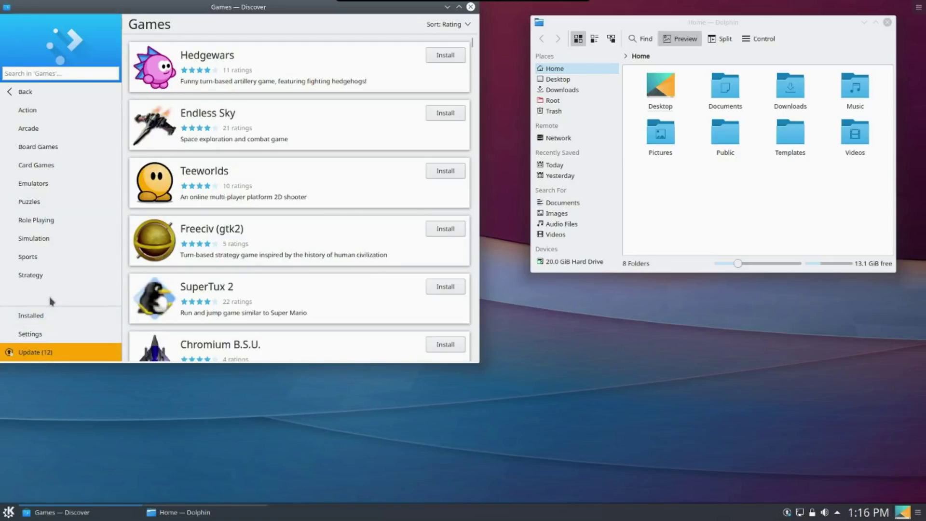
Close Discover and launch System Settings from the Settings submenu, opening Look And Feel
click(470, 7)
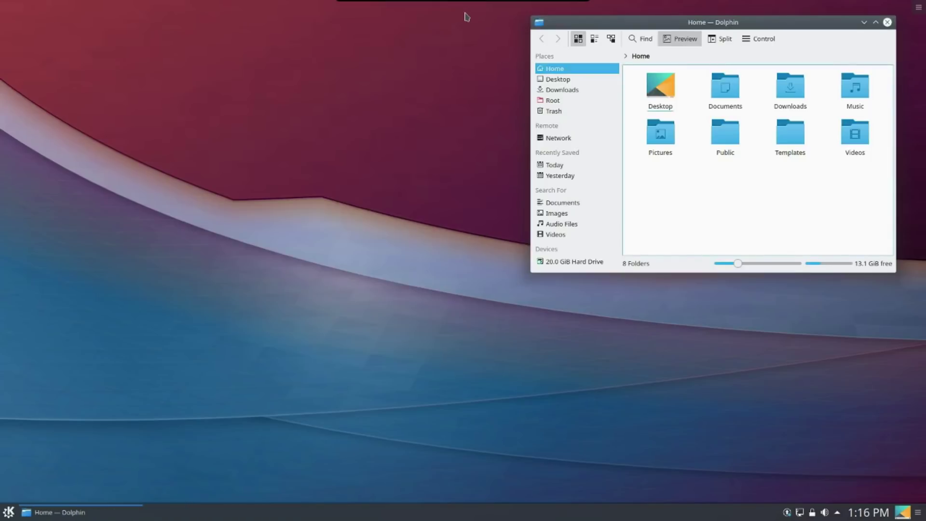
click(7, 513)
mouse_move(43, 431)
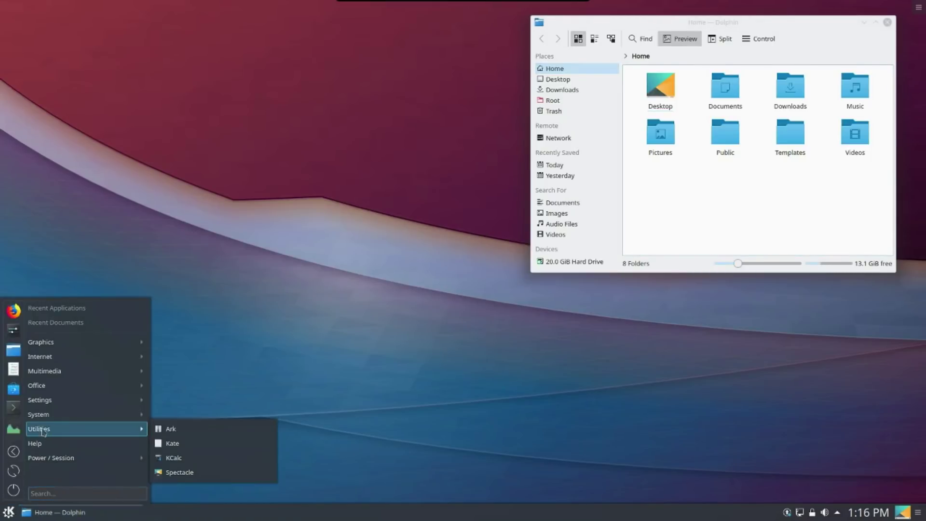
mouse_move(53, 405)
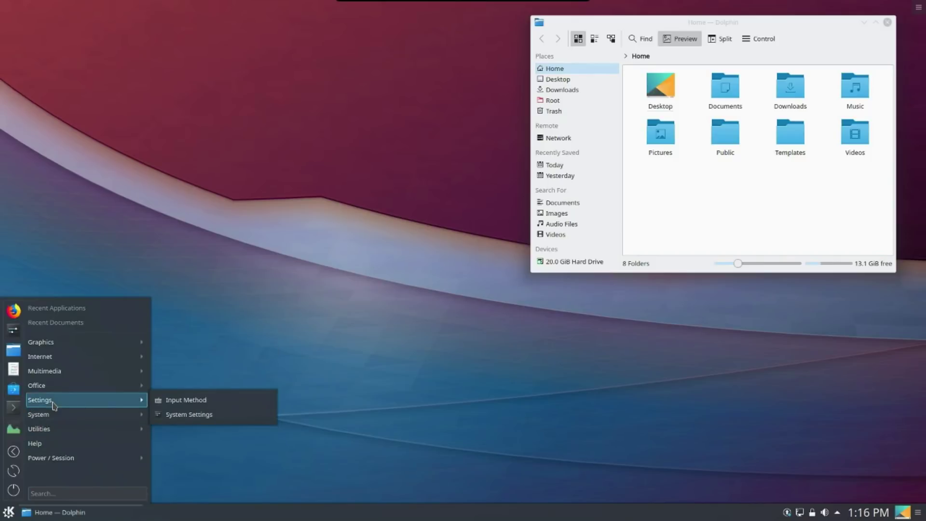
click(189, 416)
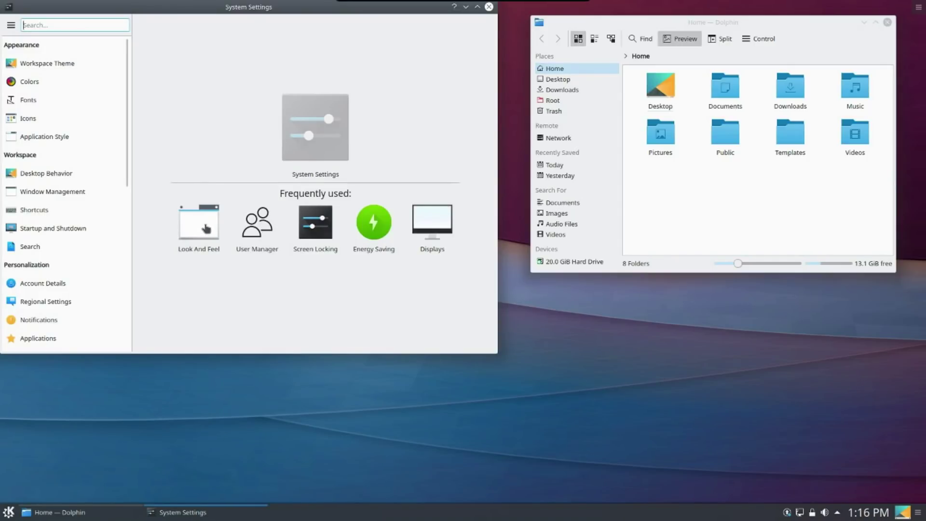
click(206, 229)
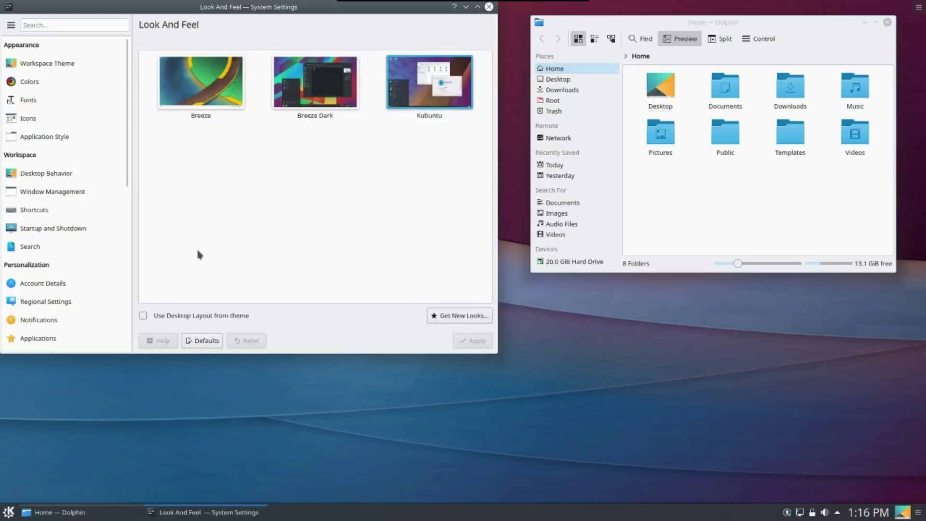
Apply the Breeze Dark global theme and move the System Settings window down
click(423, 93)
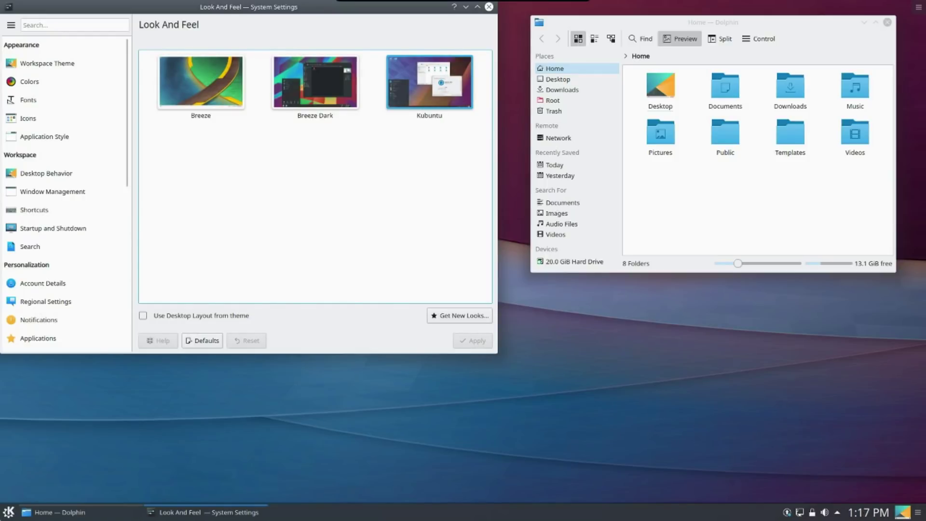
click(325, 75)
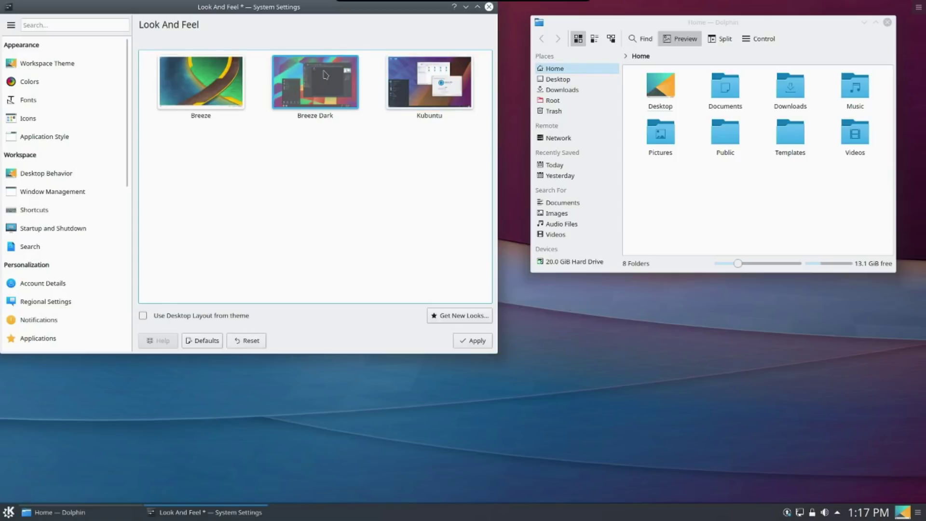
click(482, 343)
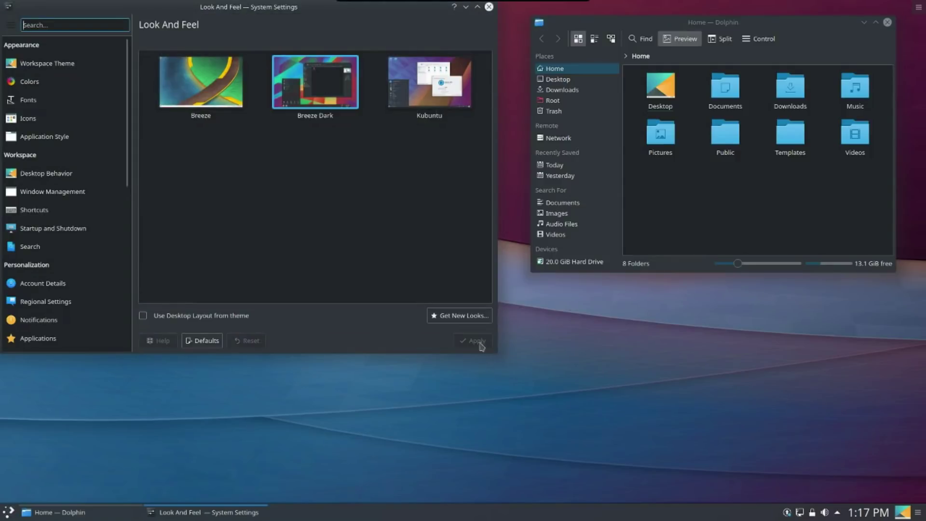
drag(166, 12, 184, 78)
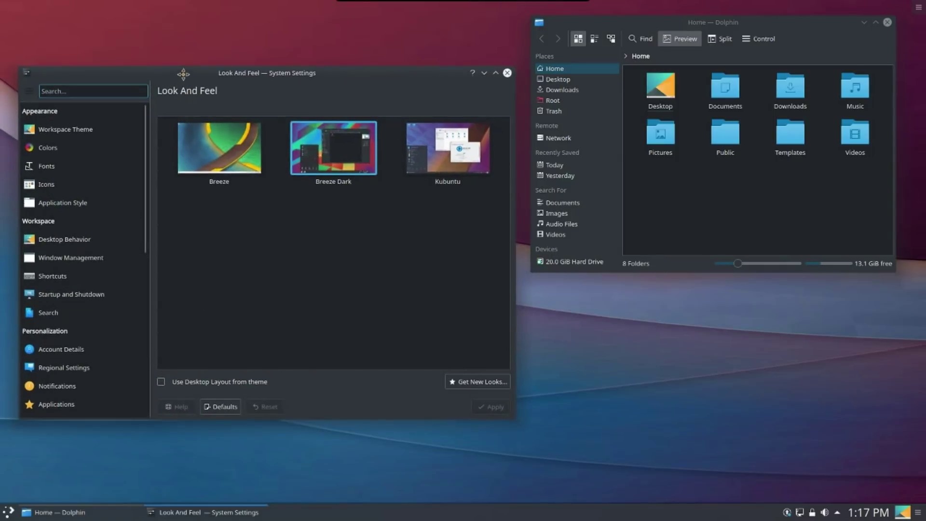
click(56, 150)
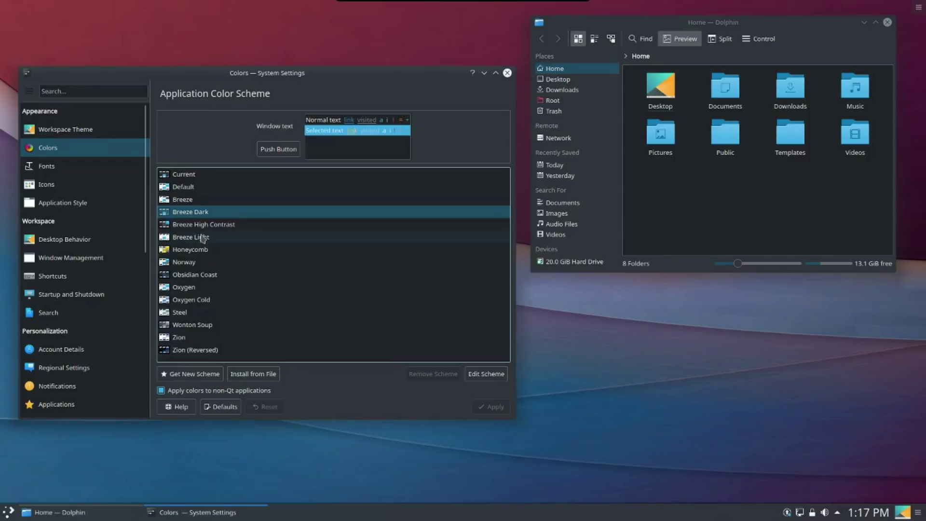
Try Zion (Reversed), Wonton Soup and Honeycomb colour schemes, then apply Obsidian Coast
click(186, 351)
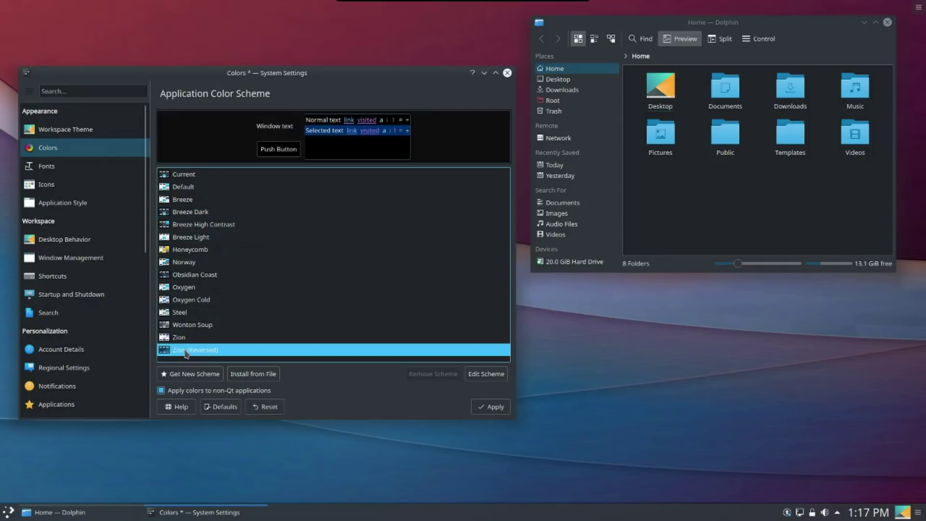
click(489, 407)
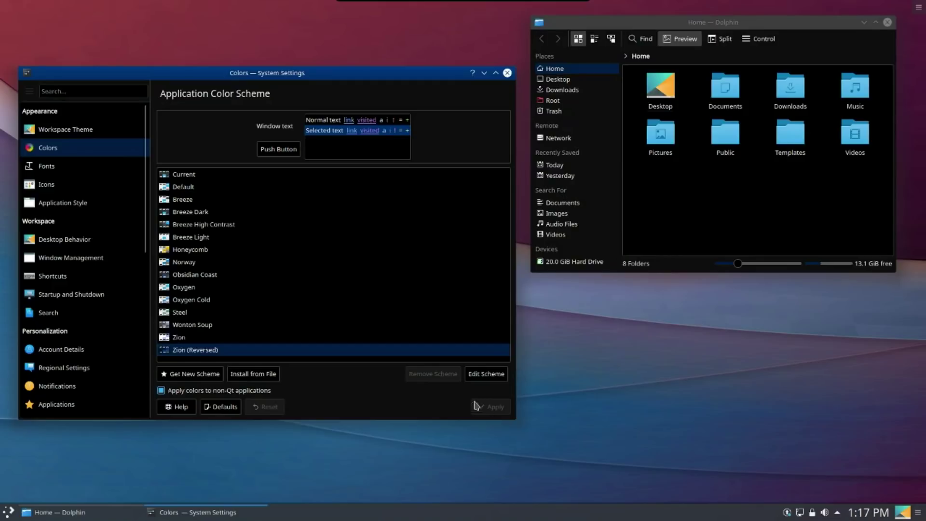
click(192, 275)
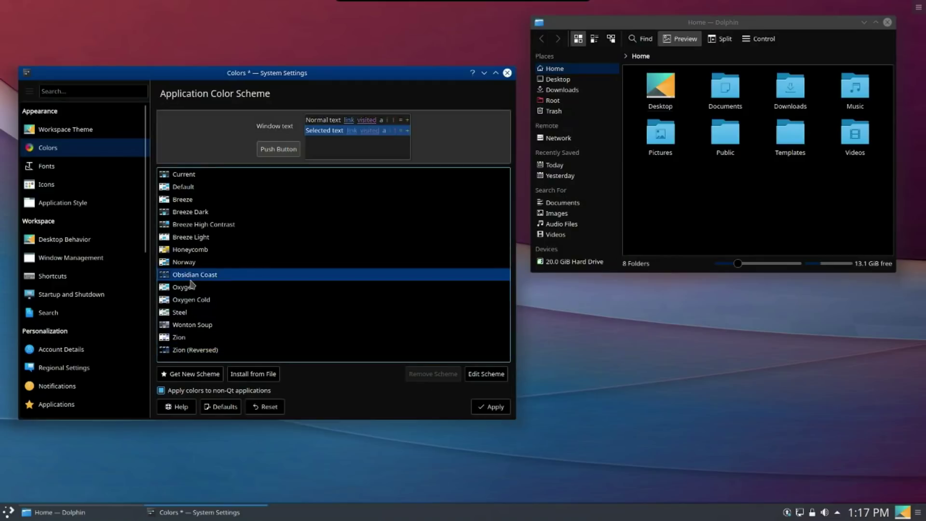
click(492, 407)
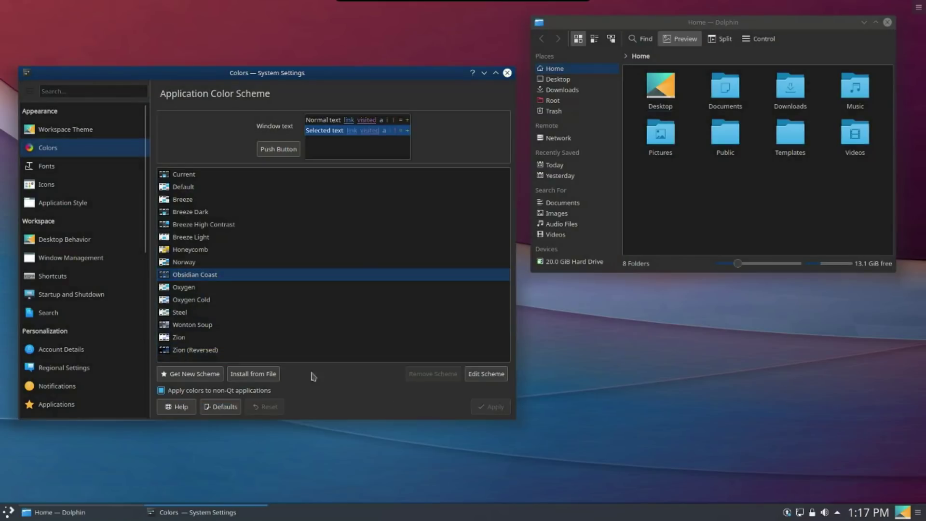
click(191, 325)
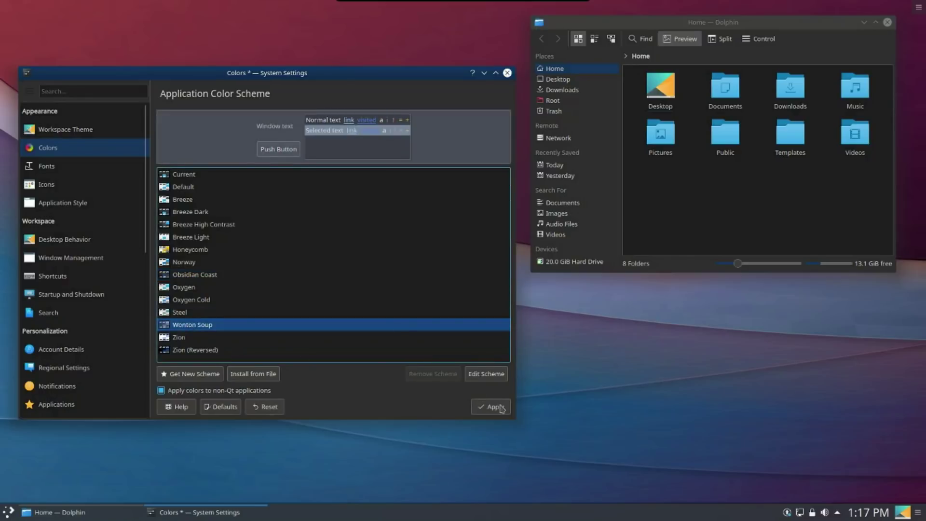
click(174, 177)
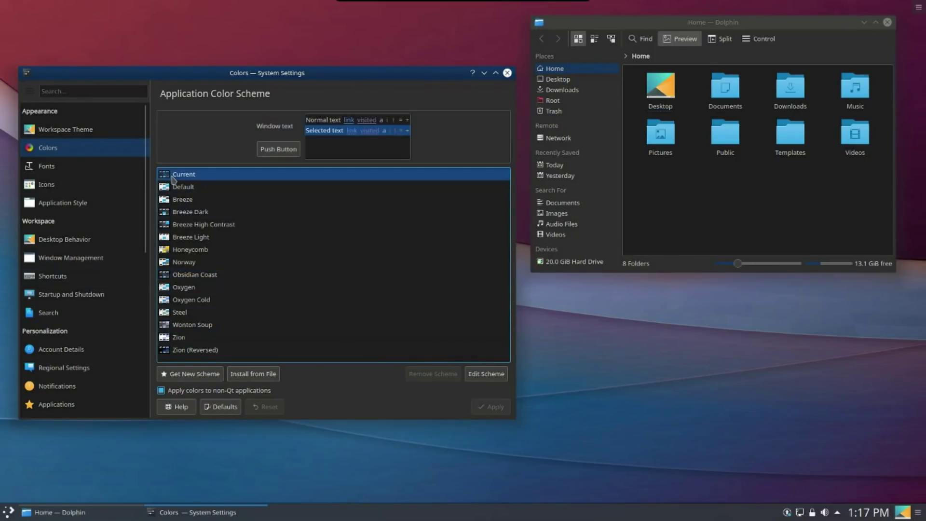
click(208, 251)
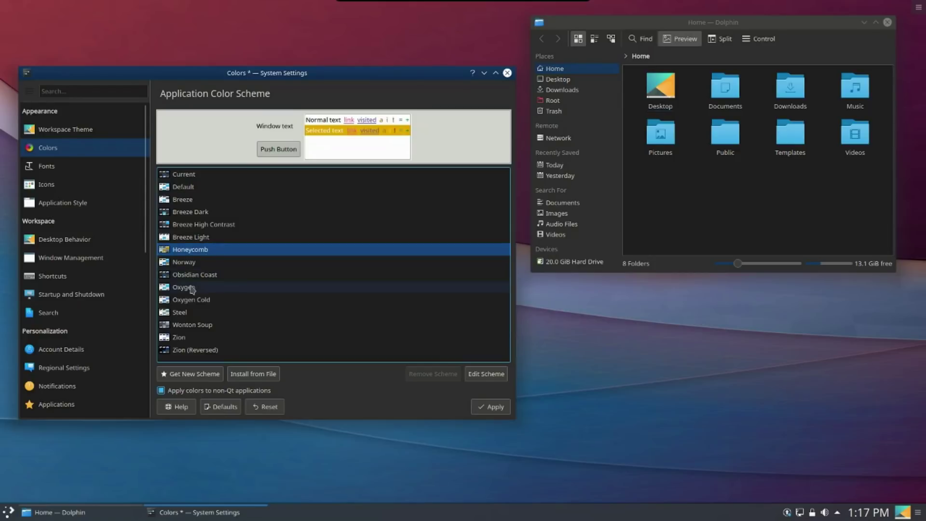
click(205, 275)
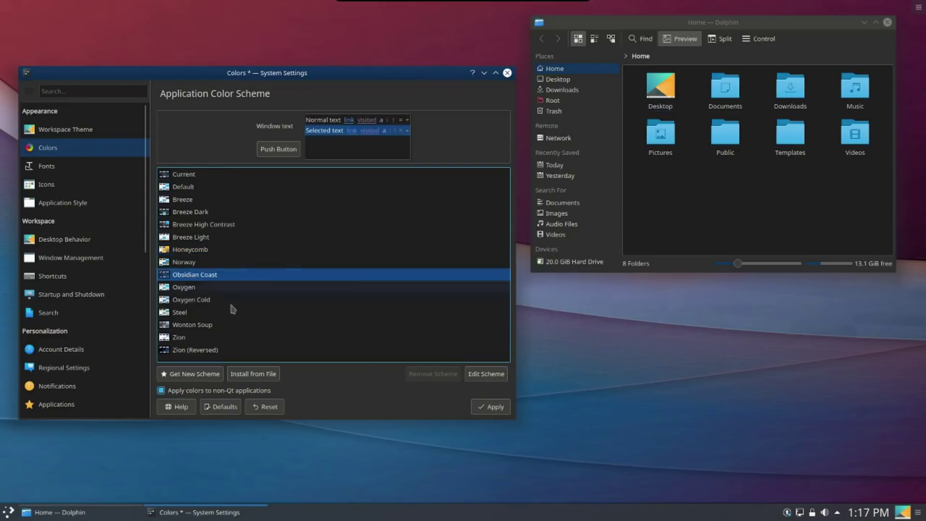
click(501, 407)
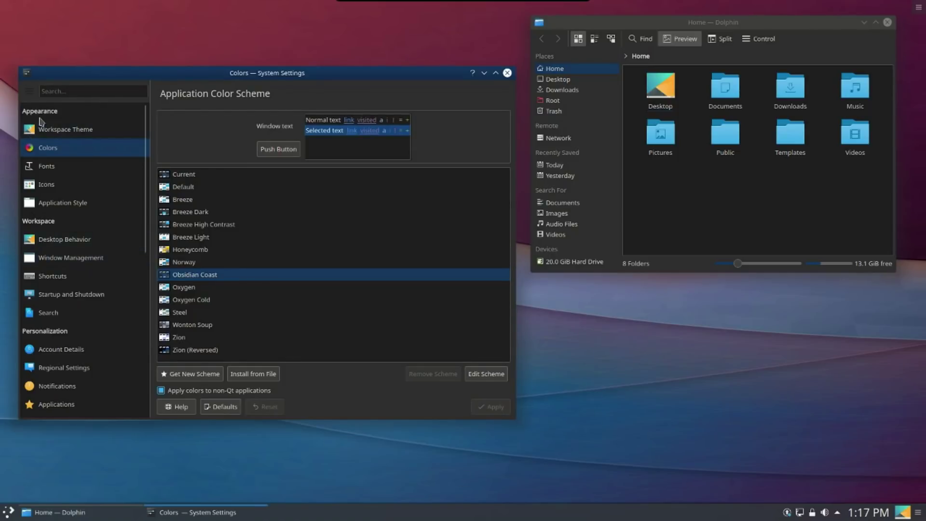
Apply the Oxygen icon theme, then open the Desktop Behavior workspace page
mouse_move(46, 177)
click(57, 181)
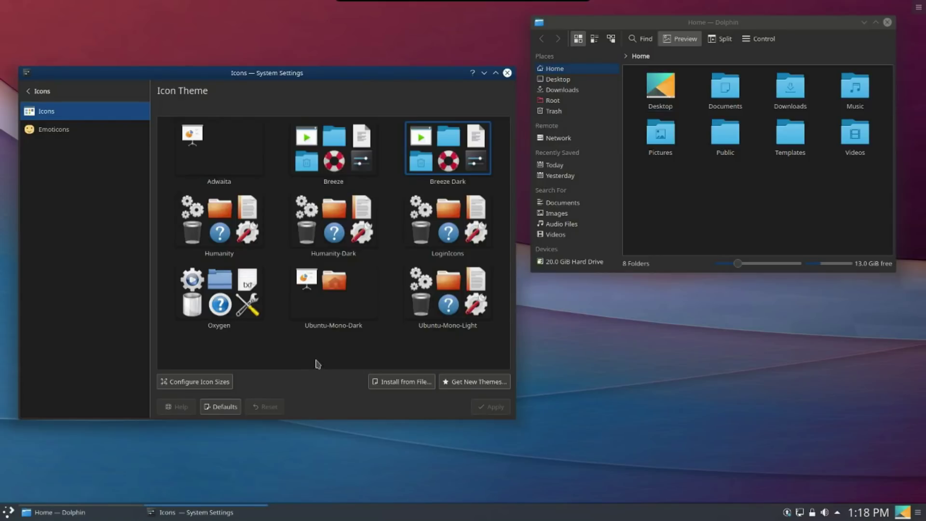
click(211, 285)
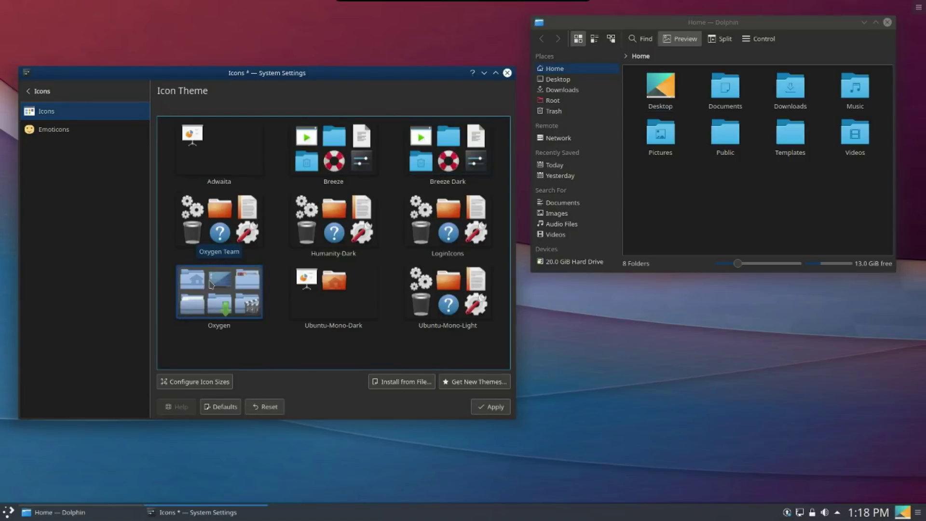
click(480, 409)
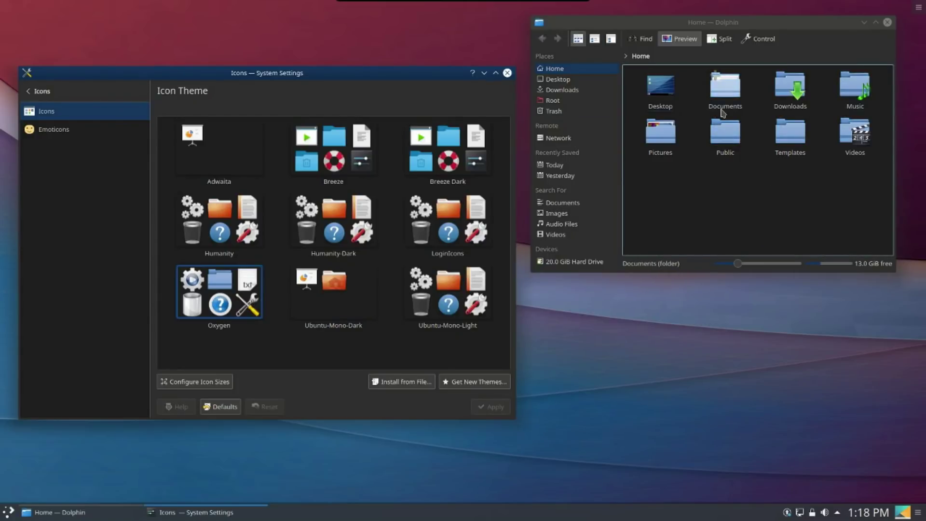
click(35, 94)
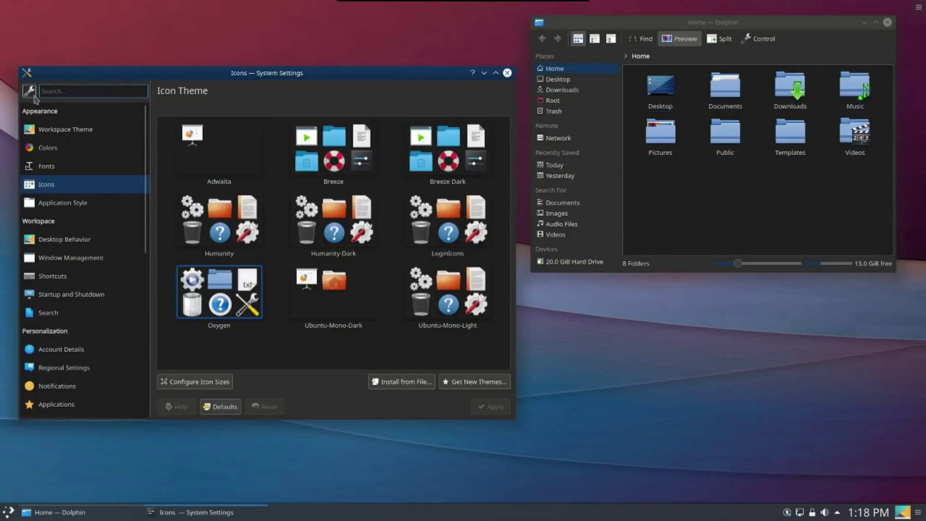
click(53, 241)
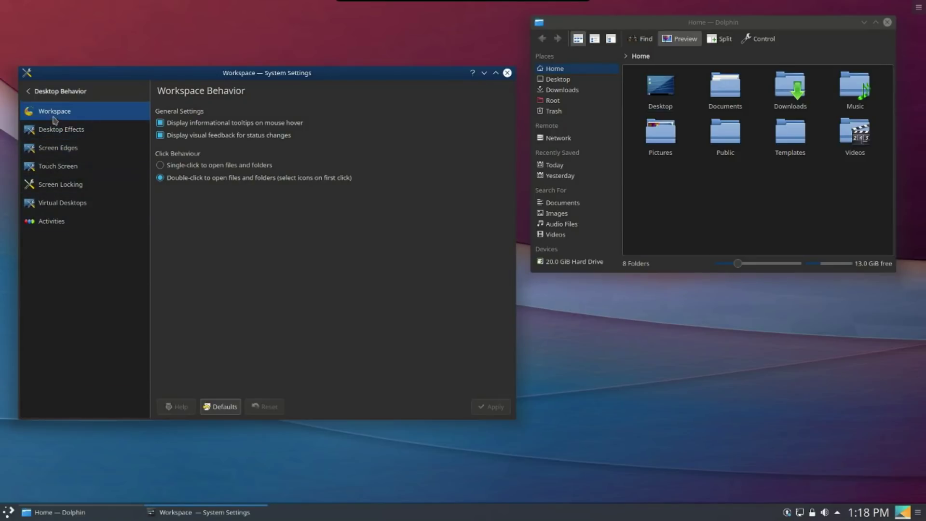
Open the System Settings window options menu and dismiss it without choosing anything
click(43, 93)
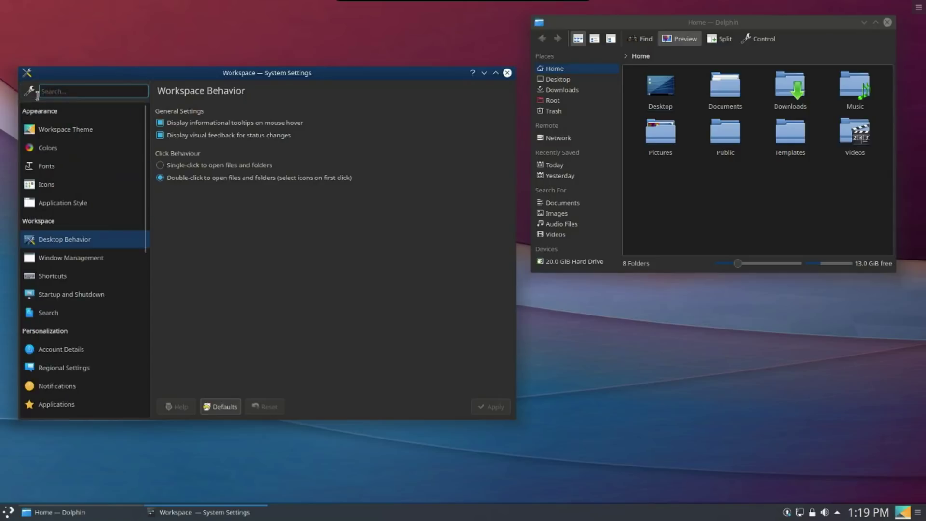
mouse_move(69, 262)
right_click(351, 74)
mouse_move(380, 109)
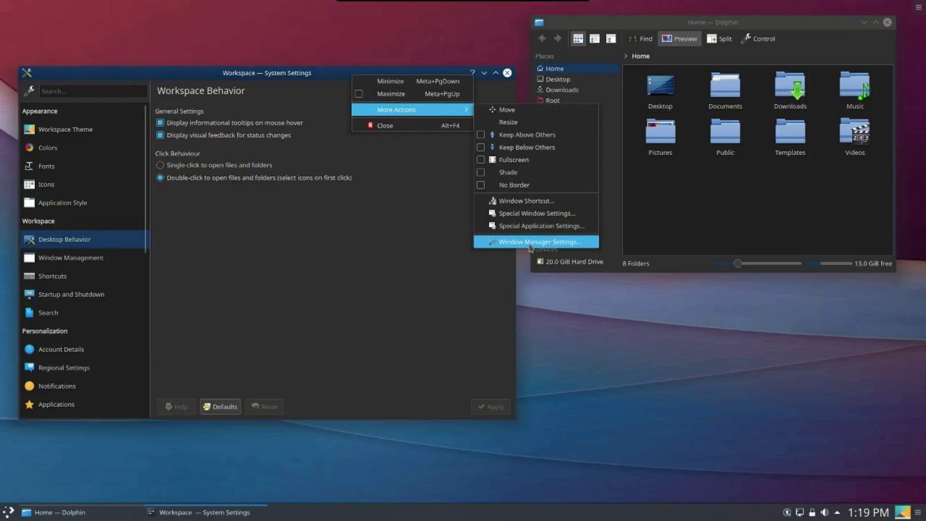
click(73, 264)
mouse_move(74, 264)
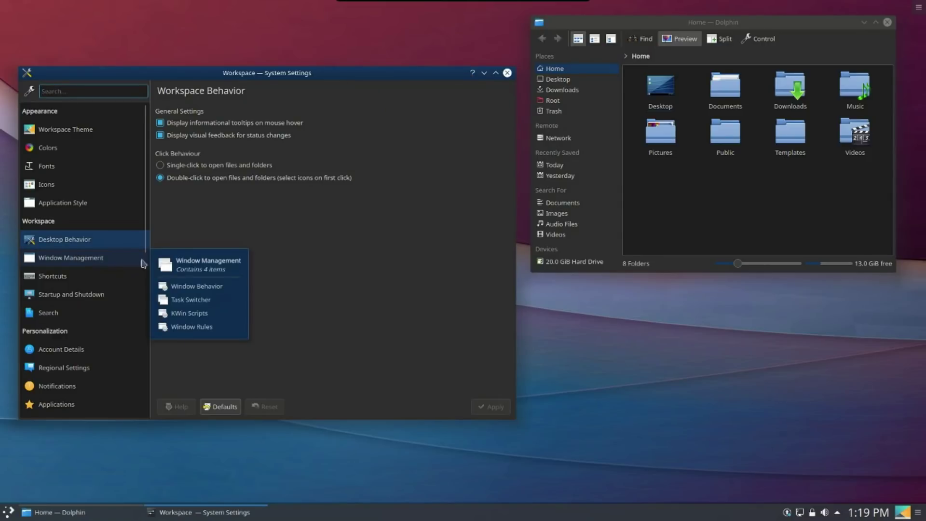
Look through Global Shortcuts, then open the Removable Storage device actions list
click(73, 277)
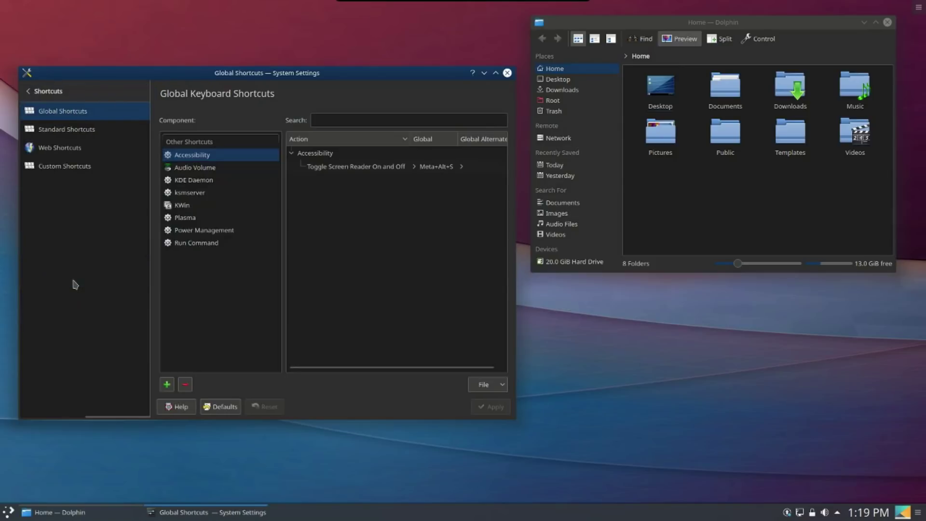
click(32, 95)
mouse_move(67, 302)
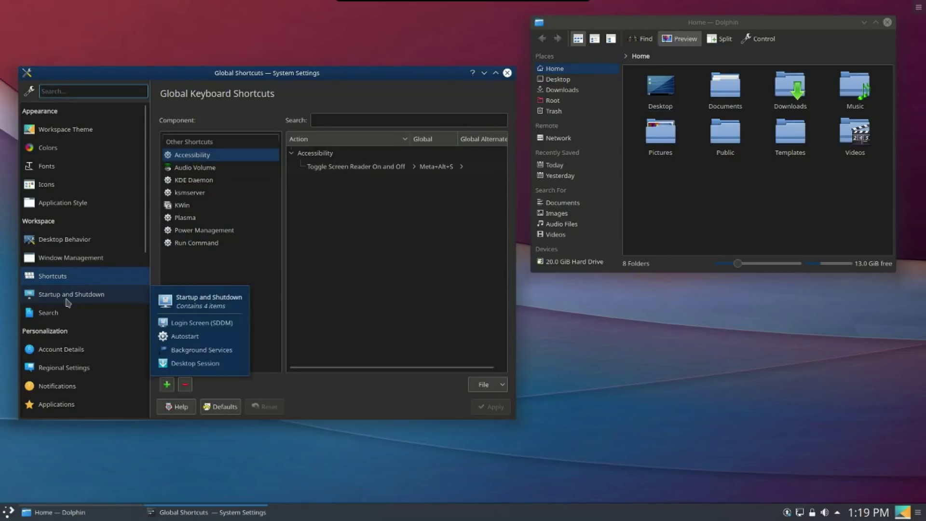
mouse_move(54, 316)
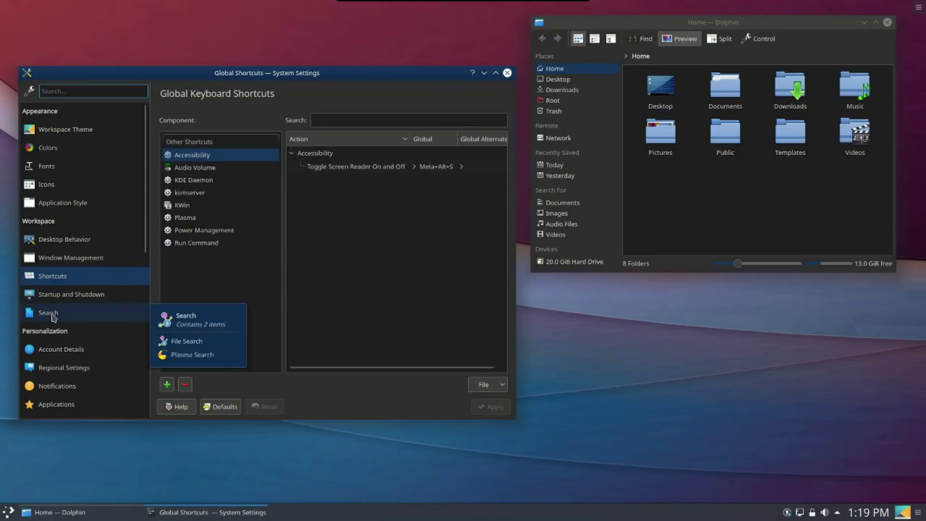
scroll(53, 314, down, 5)
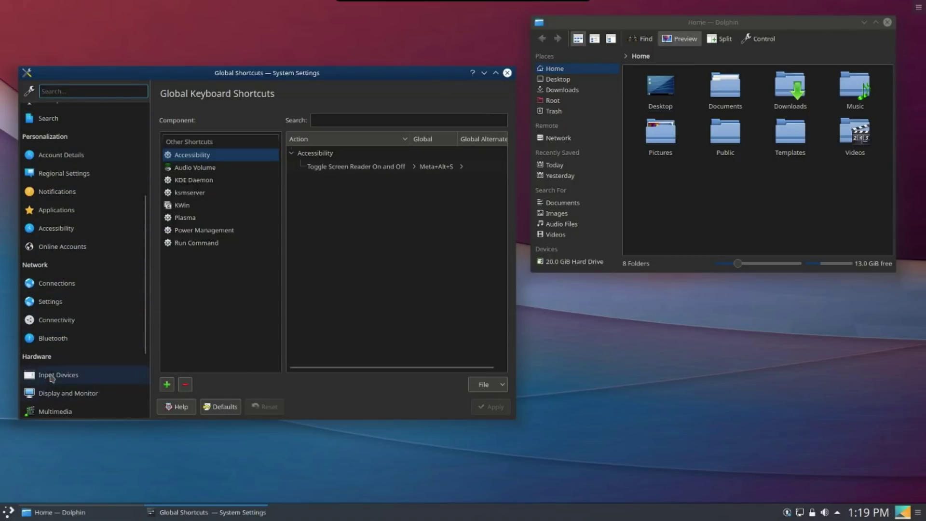
scroll(72, 373, down, 3)
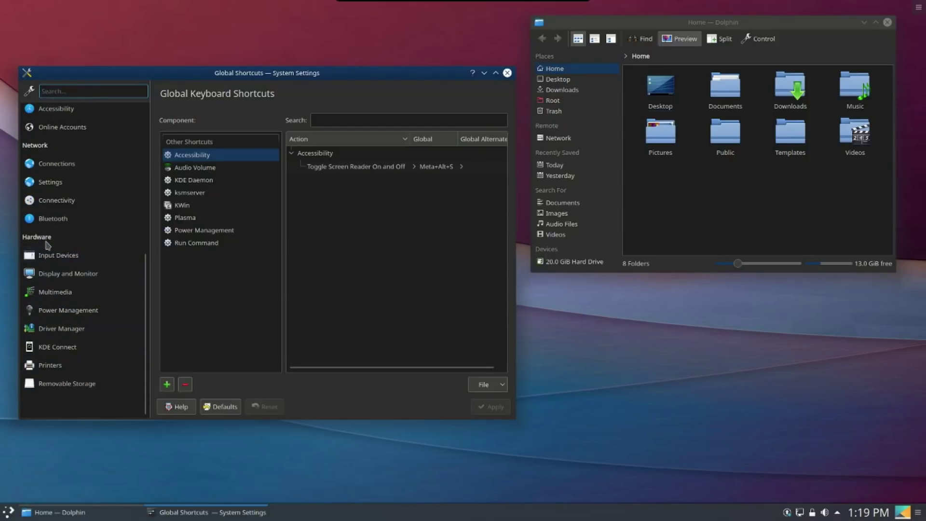
click(67, 384)
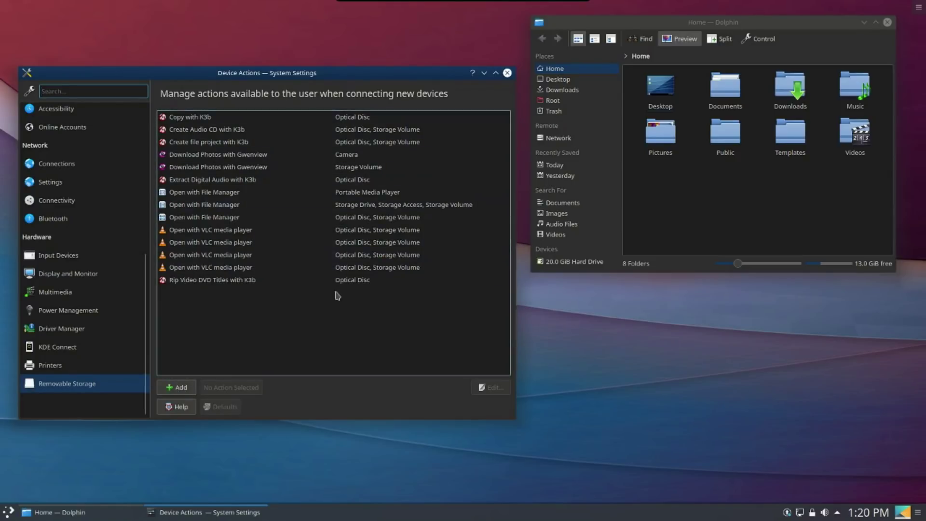
Look at the Multimedia subpages, then view the VGA-1 display settings at 1920x1080
click(38, 292)
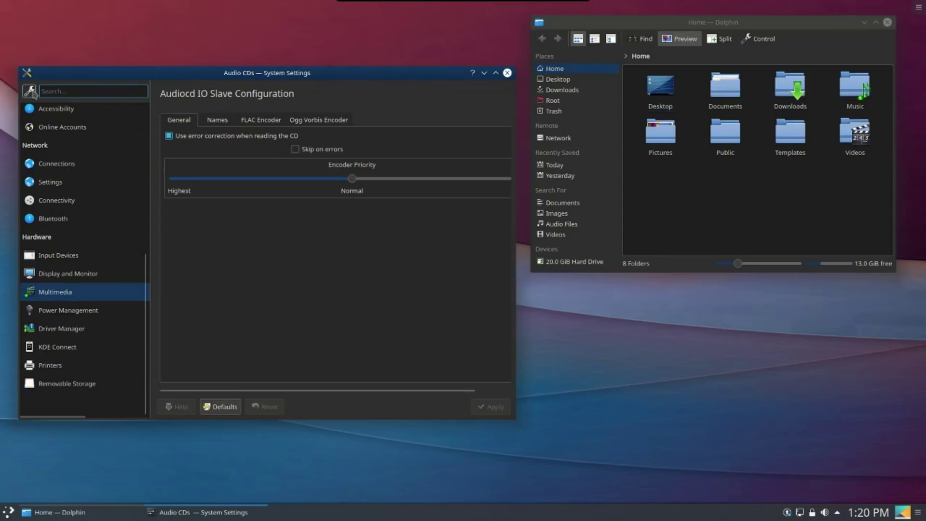
click(49, 289)
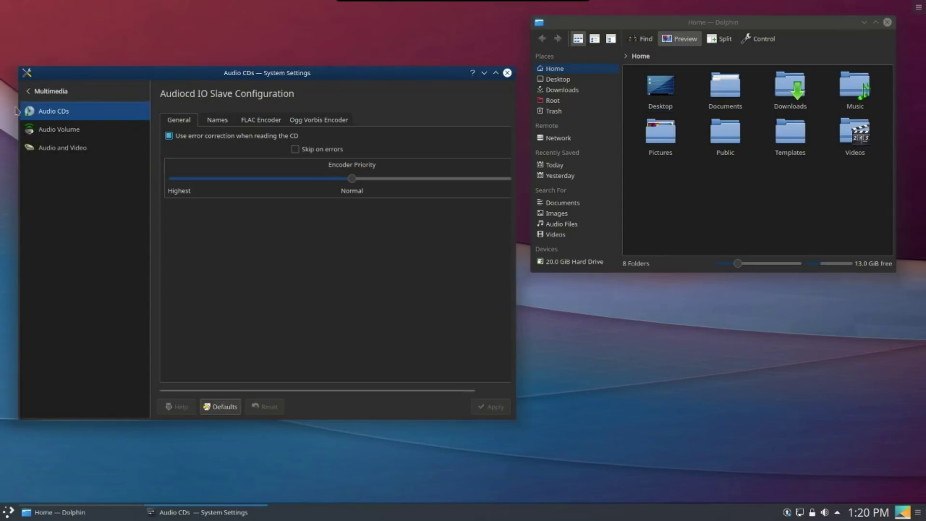
click(31, 93)
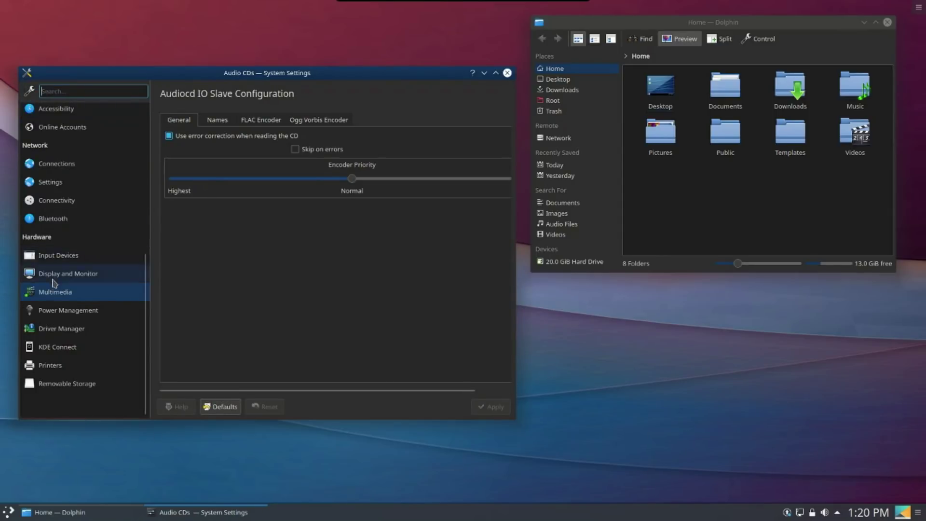
click(53, 276)
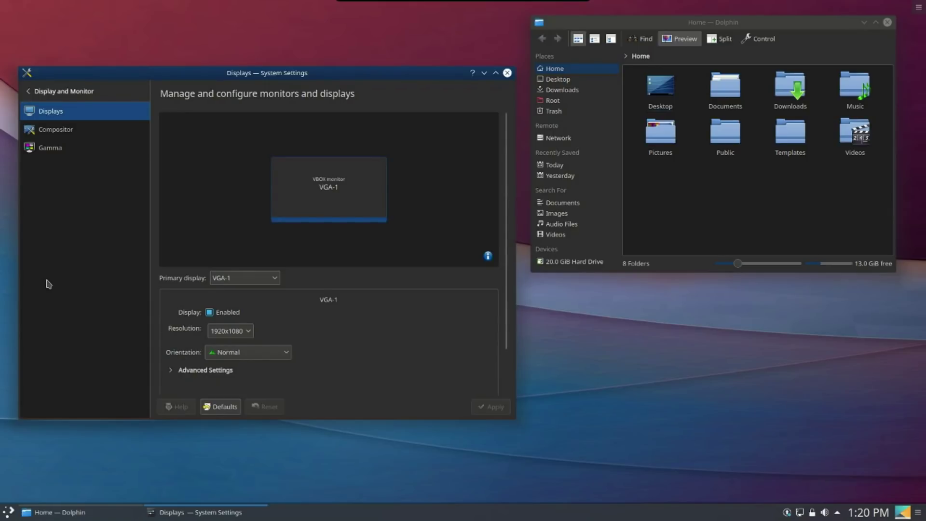
click(5, 513)
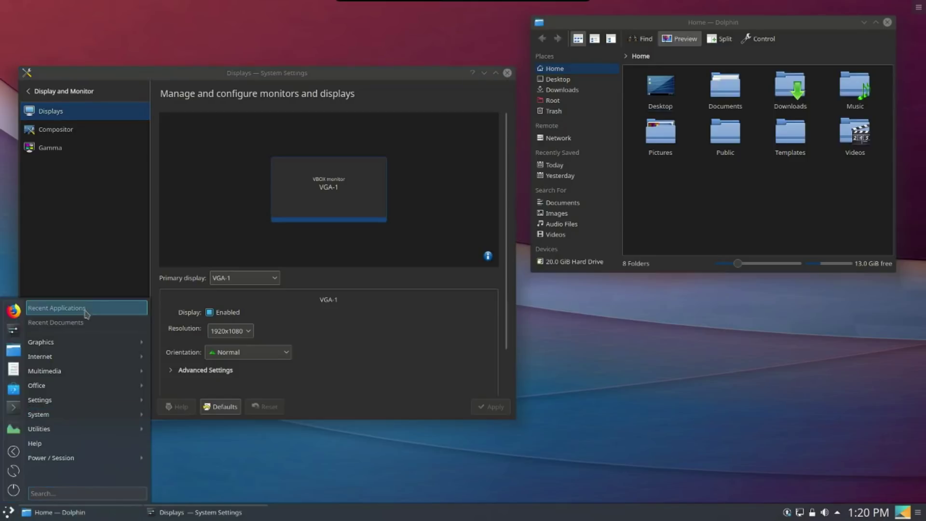
Browse the application launcher submenus, then close the Dolphin file manager window
mouse_move(86, 344)
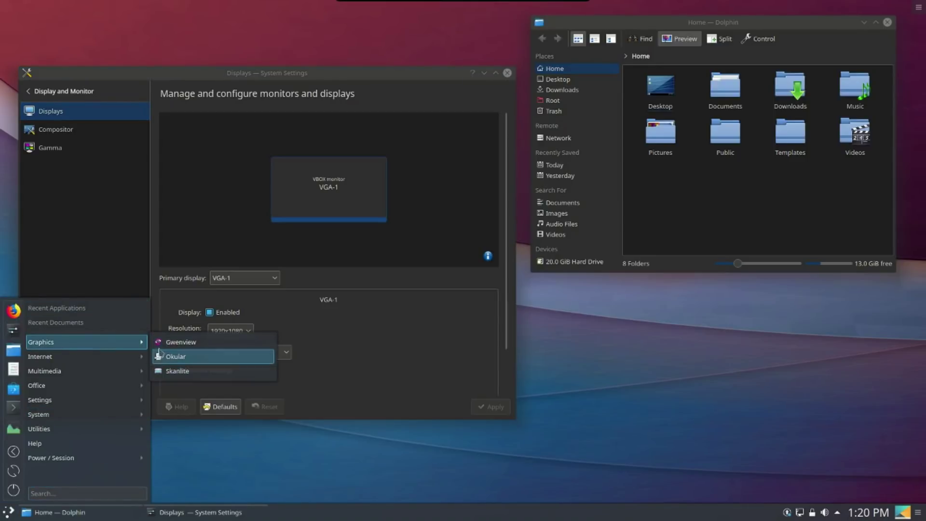
mouse_move(105, 362)
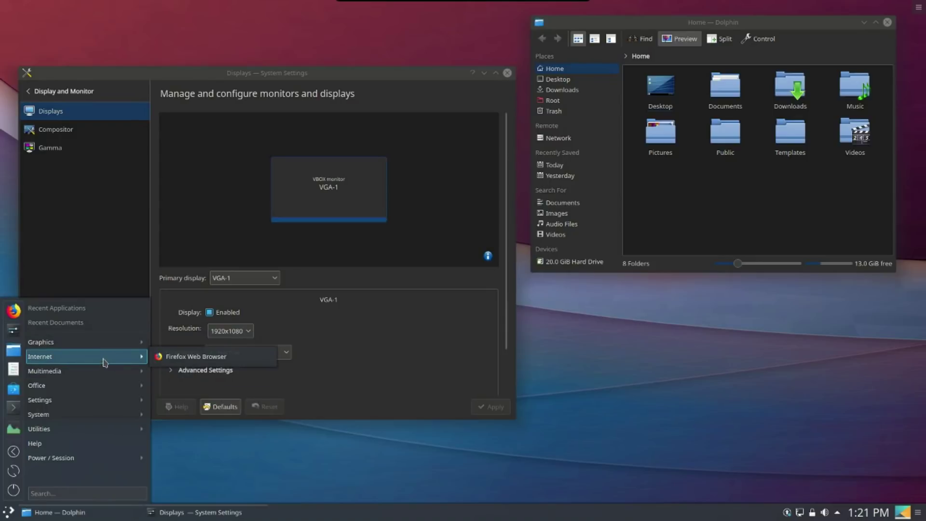
mouse_move(95, 378)
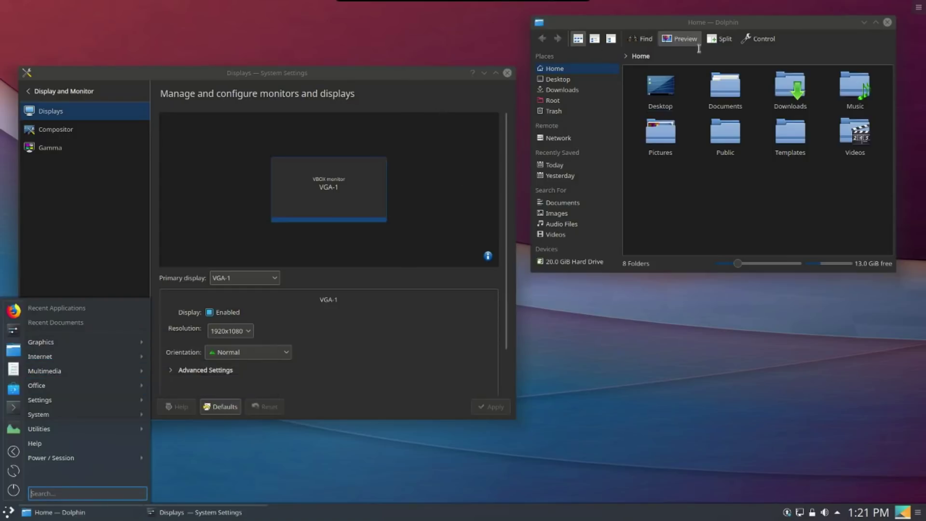
click(887, 22)
click(918, 8)
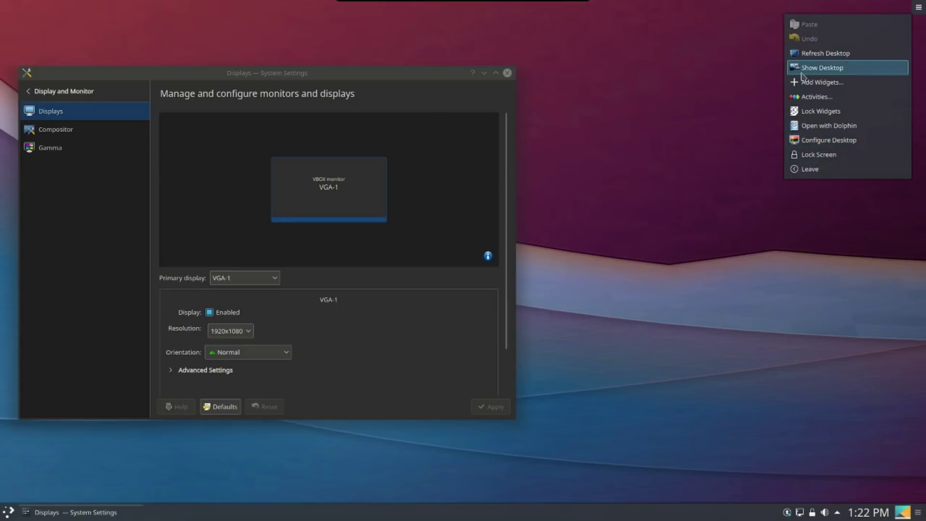
Move the System Settings window up and right, then close it to leave the bare desktop
drag(306, 72, 378, 63)
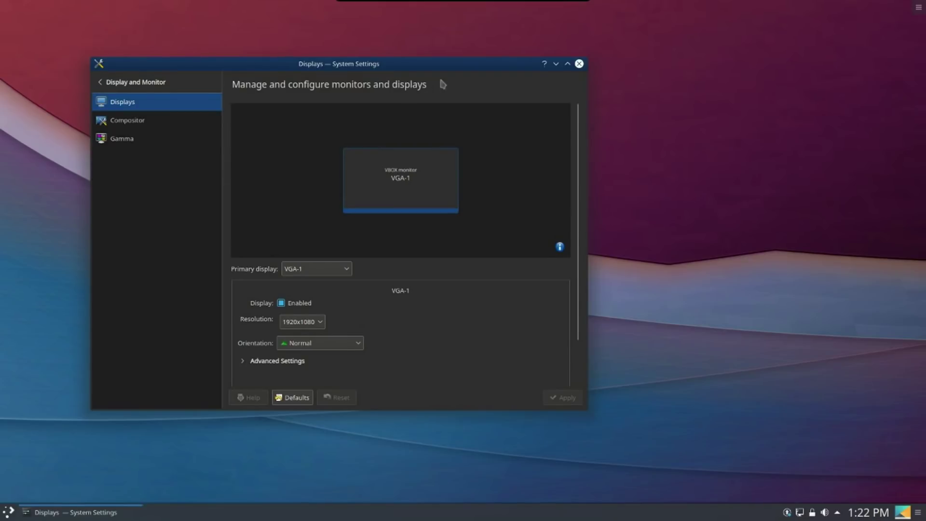
click(579, 64)
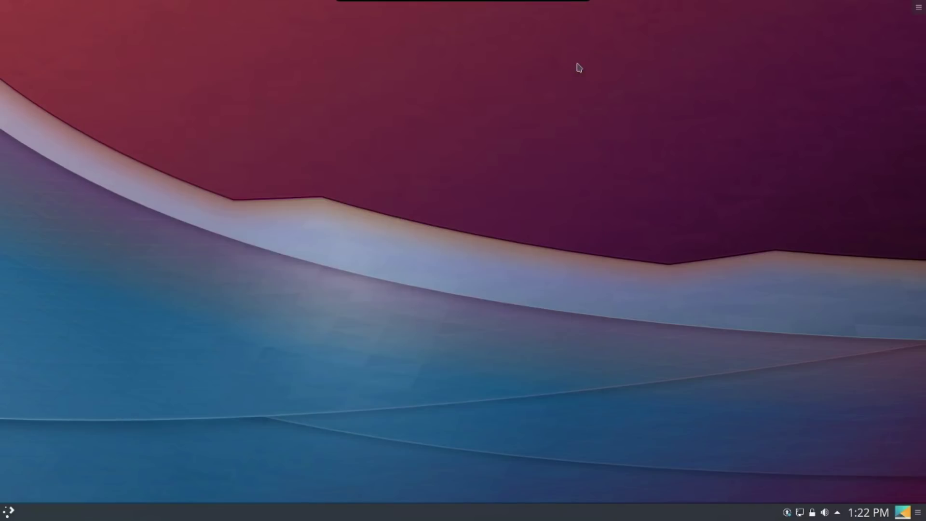